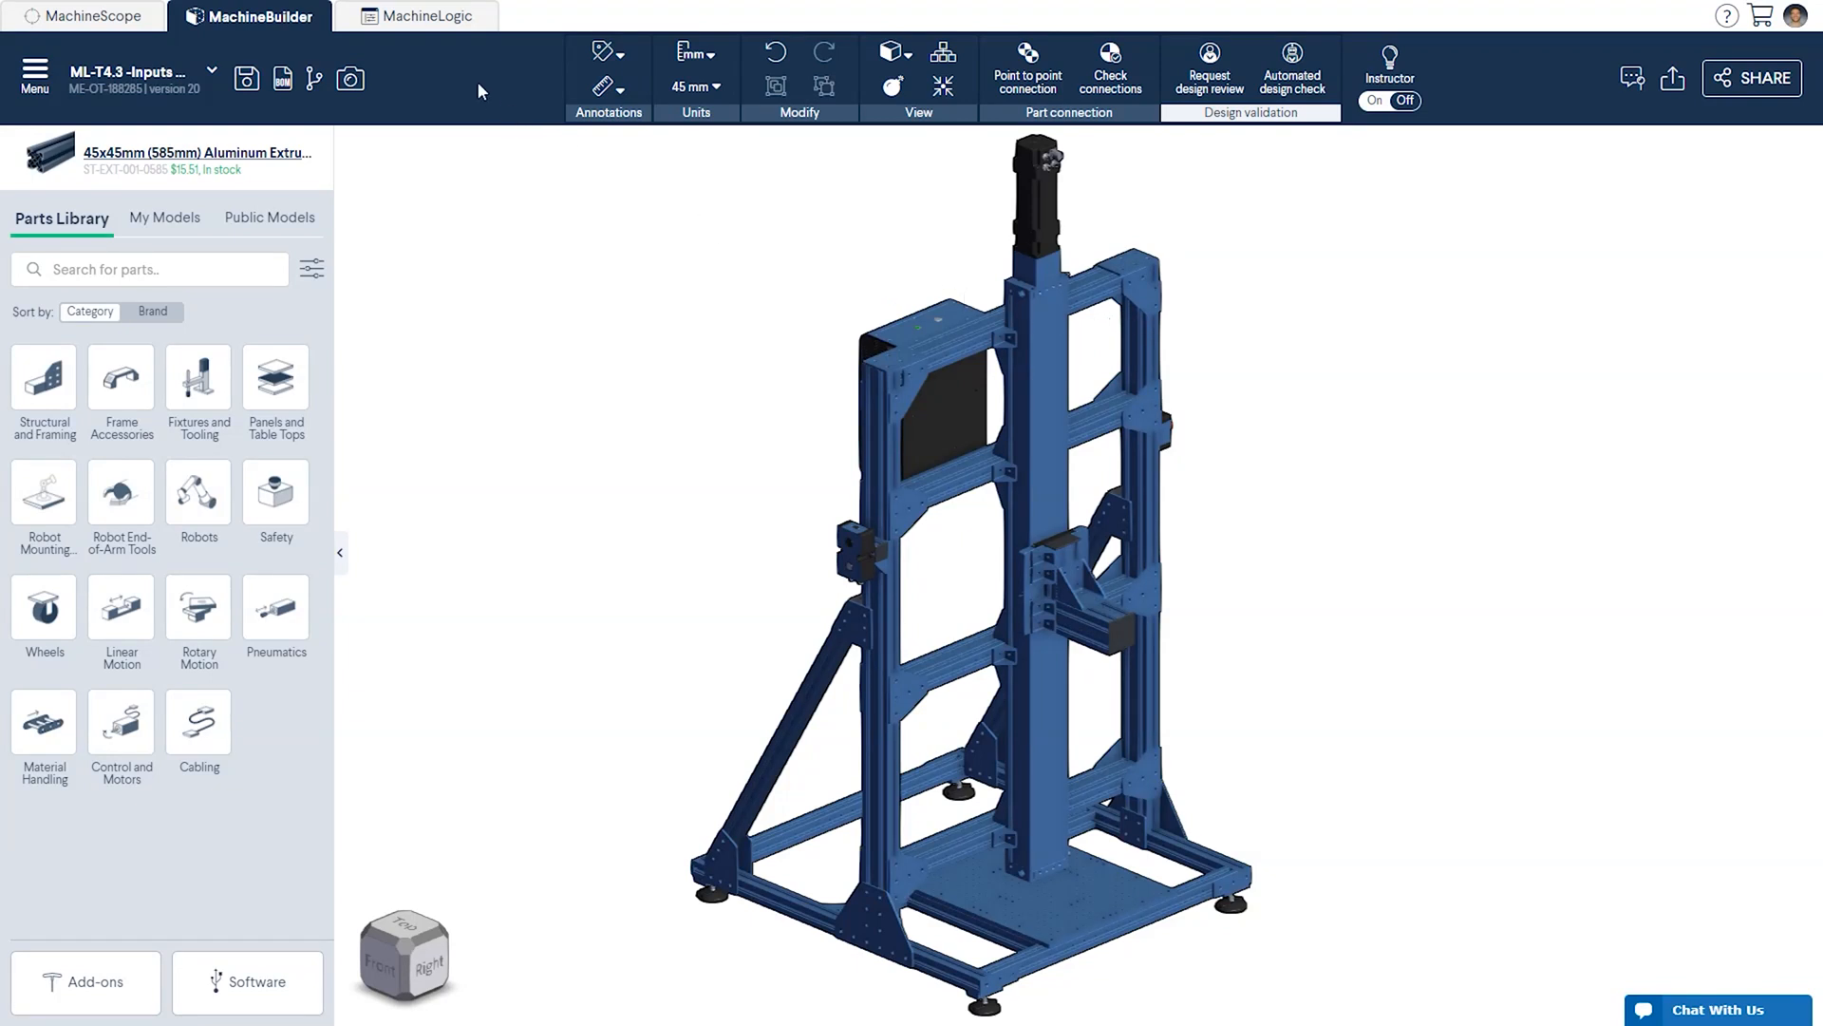
Switch from MachineBuilder to the MachineLogic workspace showing the configured Gantry actuator
{"action": "left_click", "coordinate": [425, 26]}
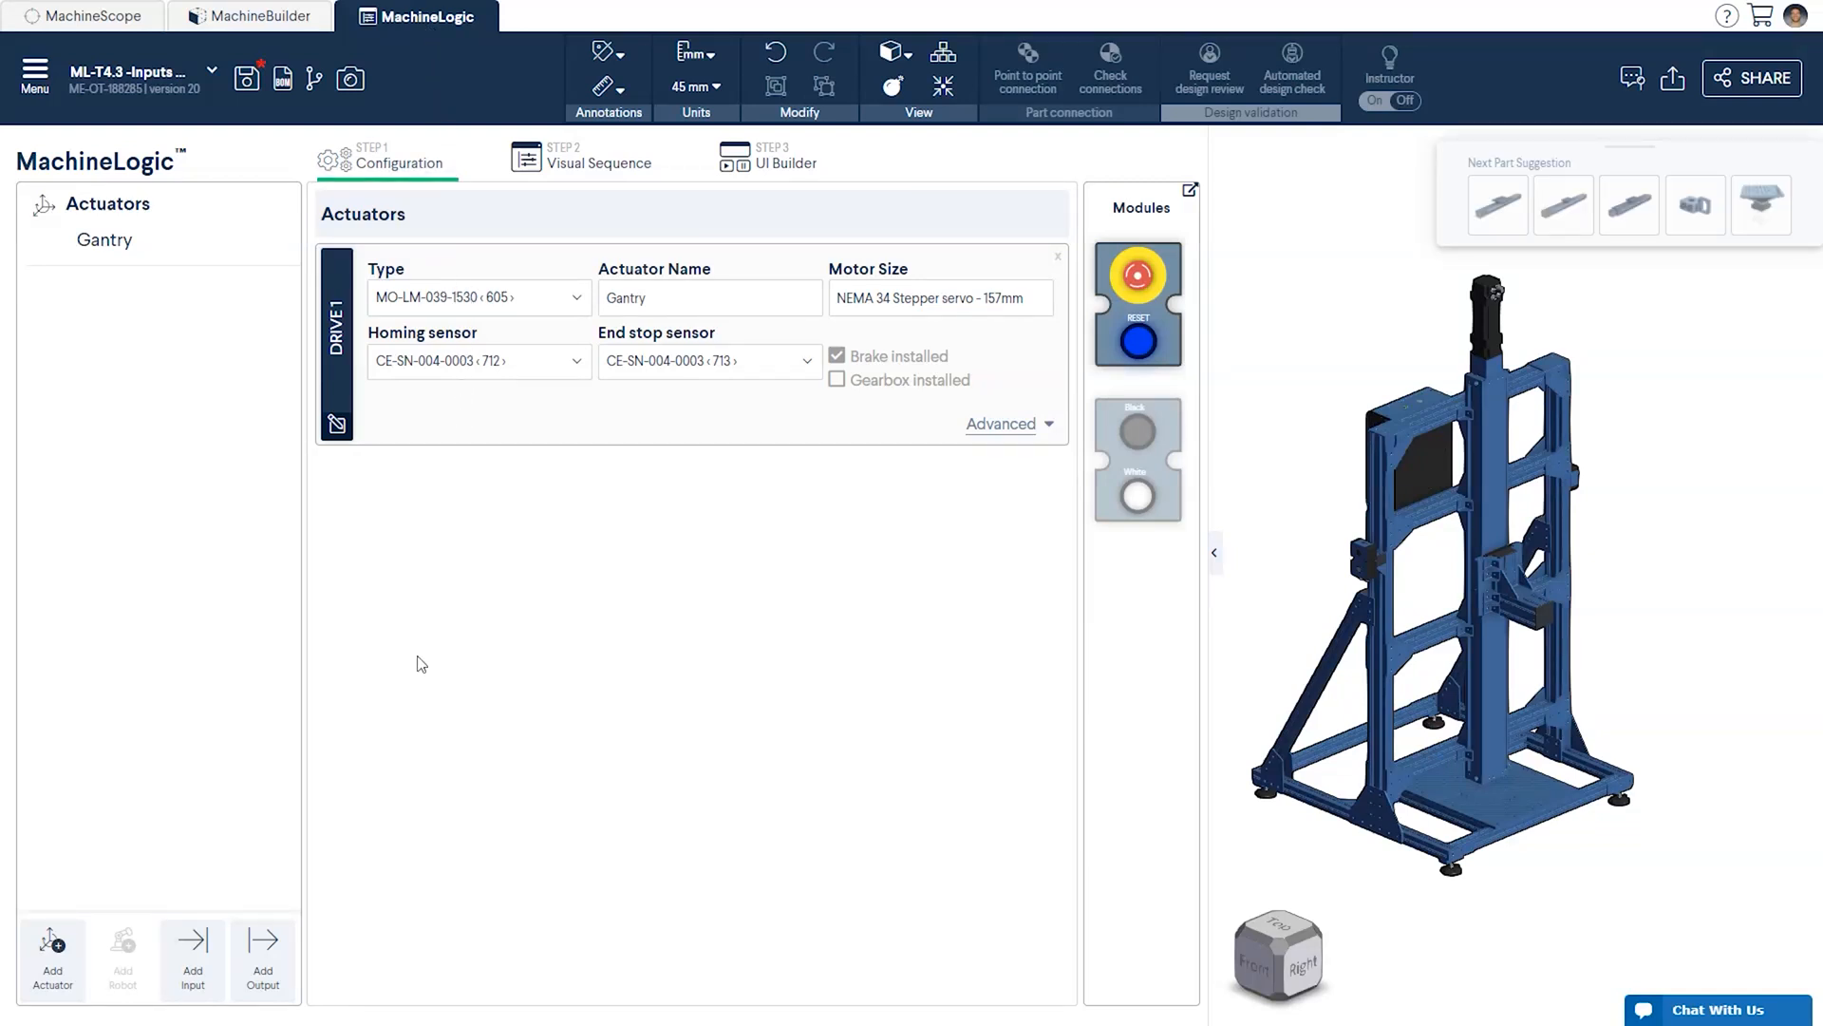
Add a first, still unassigned input beneath the Gantry actuator
{"action": "left_click", "coordinate": [196, 955]}
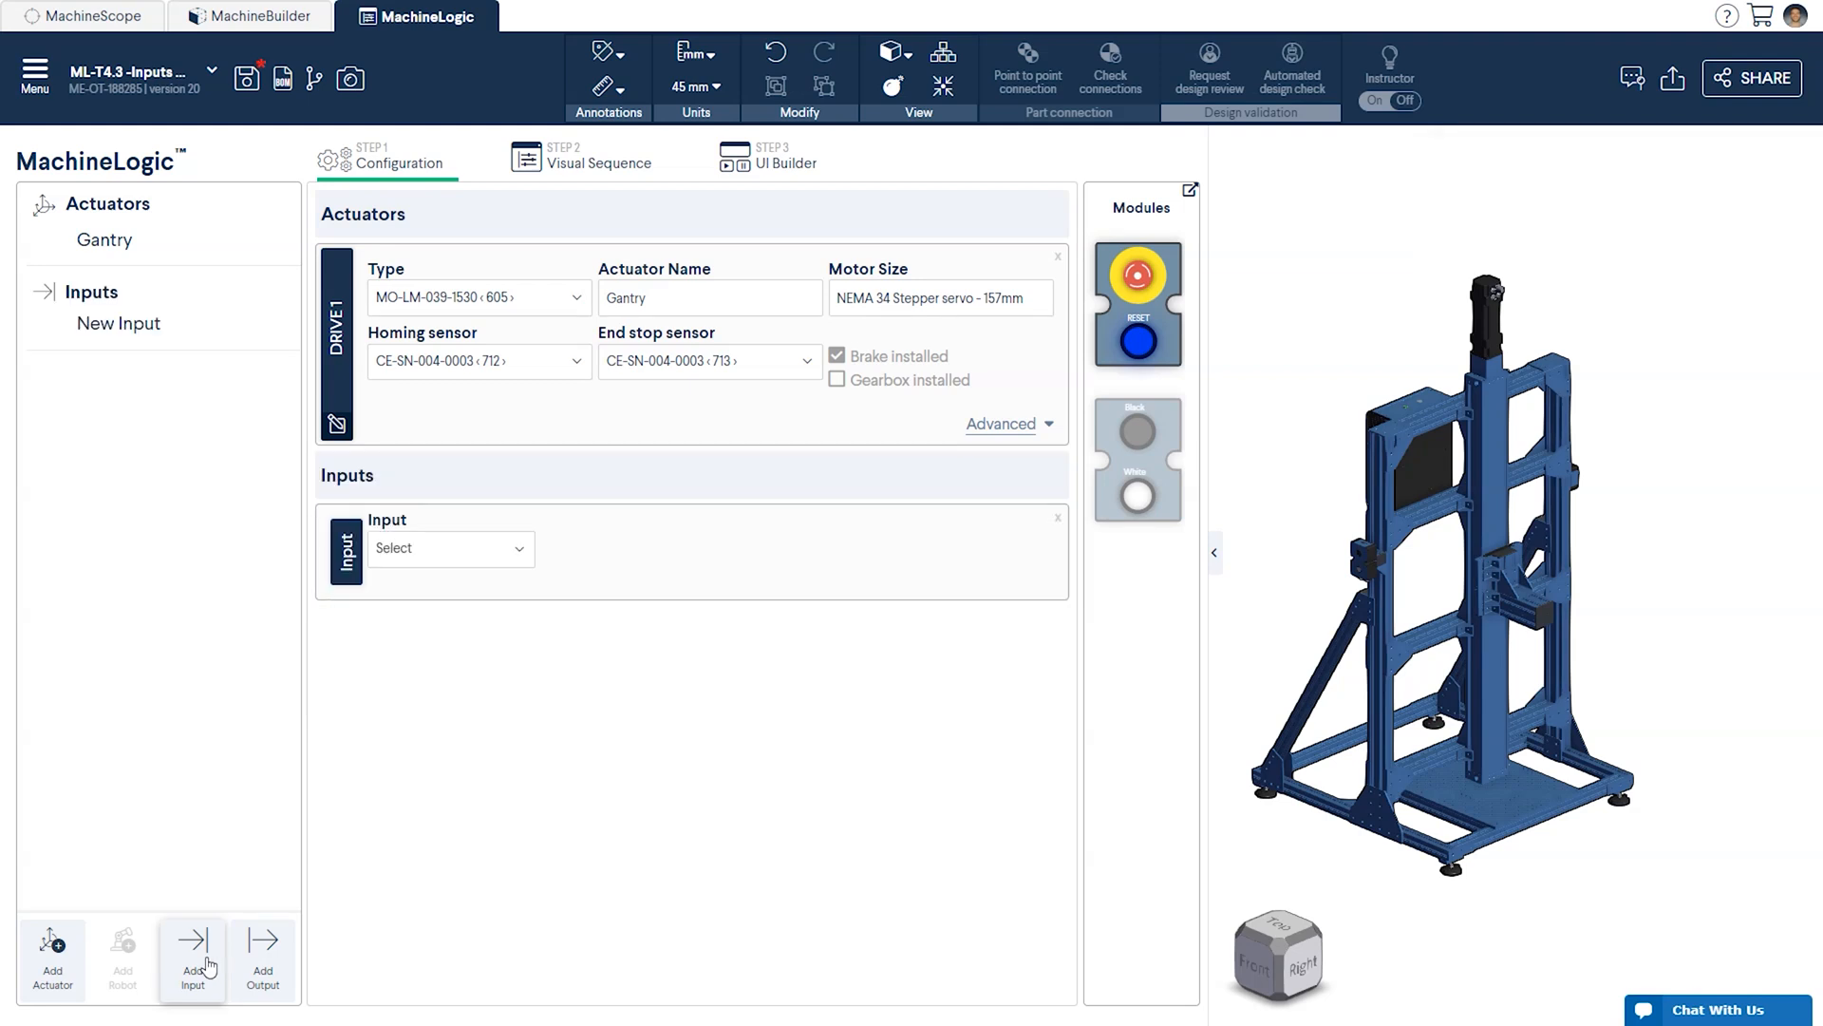
Add a second input and assign the black and white push buttons to the two inputs
{"action": "left_click", "coordinate": [207, 966]}
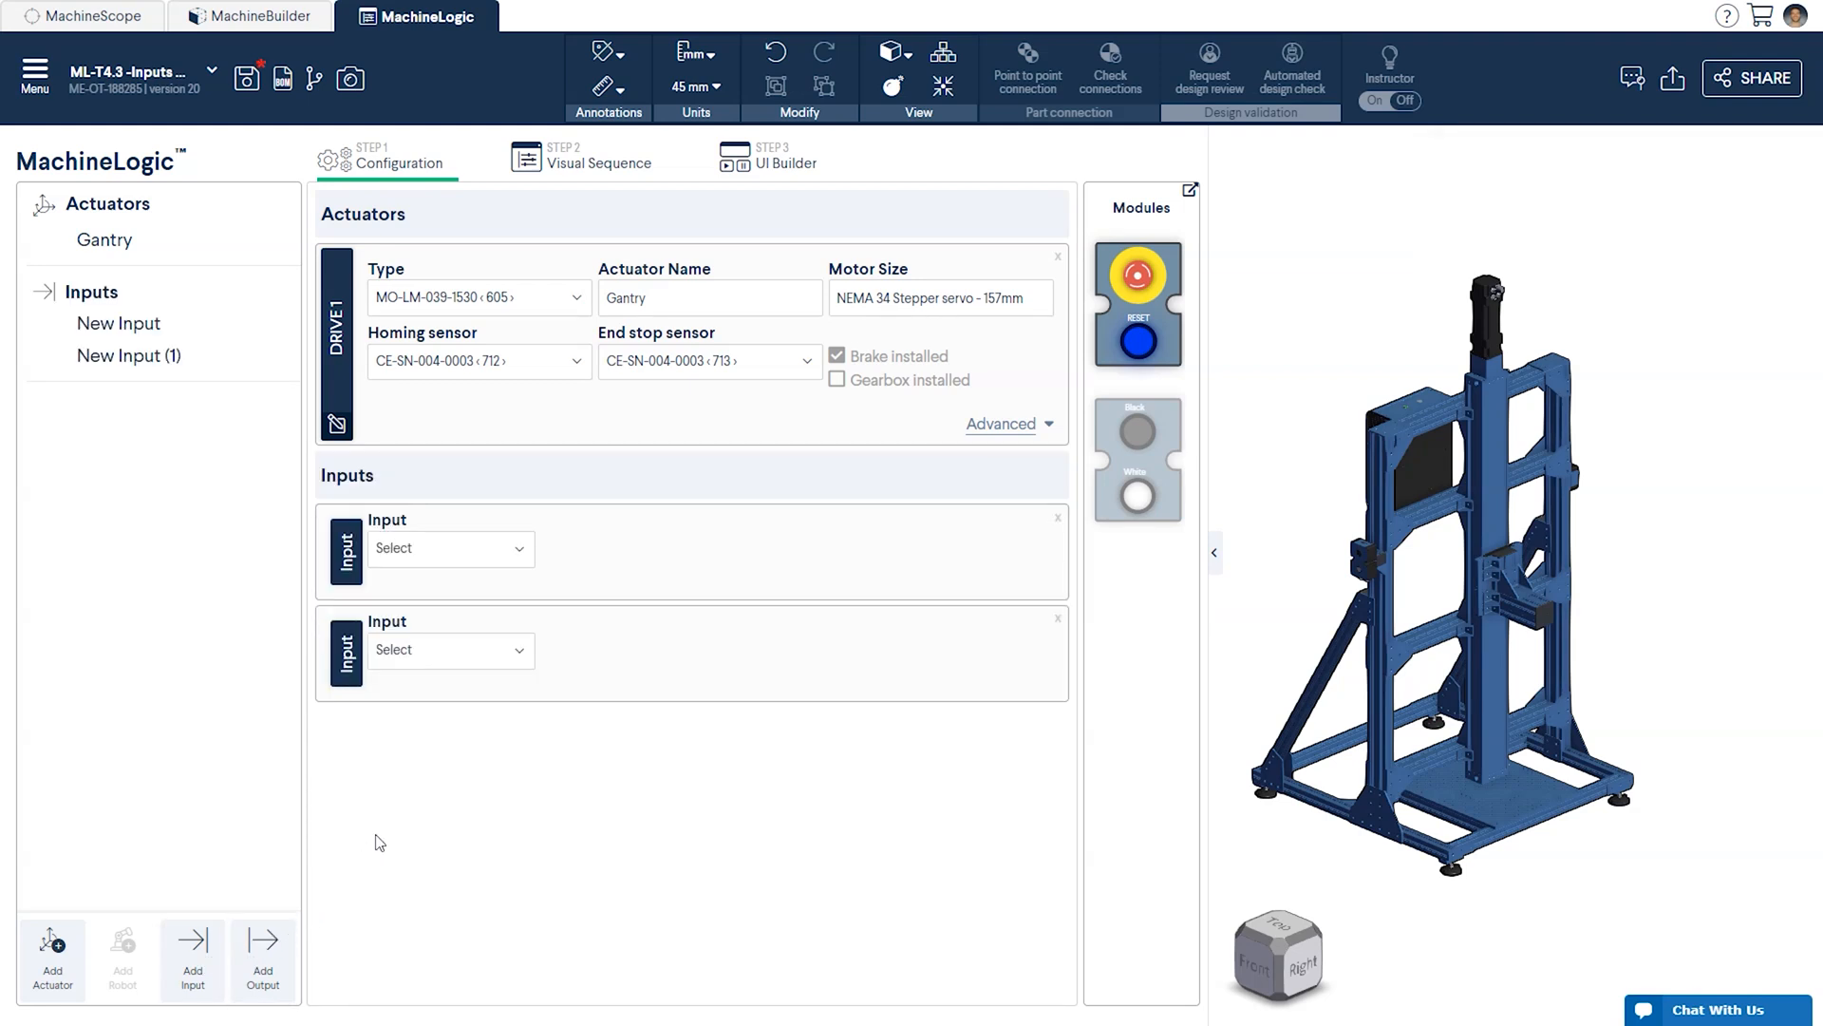
{"action": "left_click", "coordinate": [448, 548]}
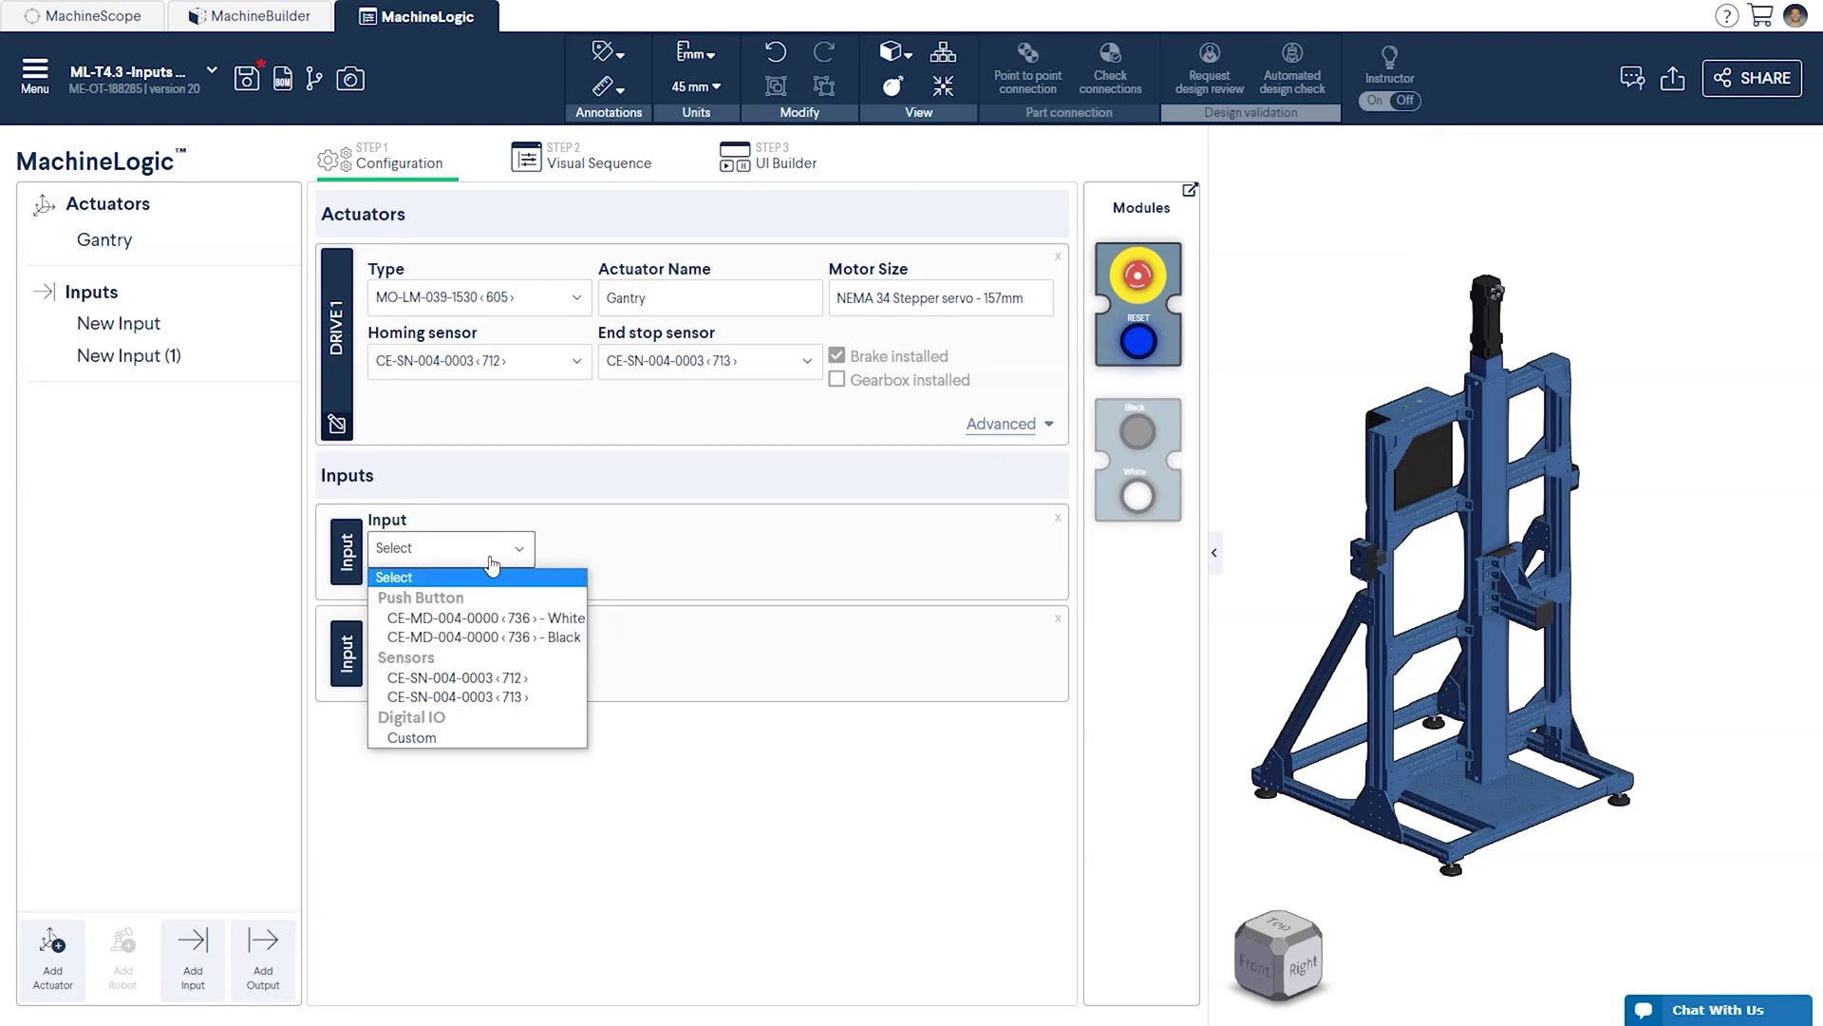
{"action": "left_click", "coordinate": [471, 621]}
{"action": "left_click", "coordinate": [490, 706]}
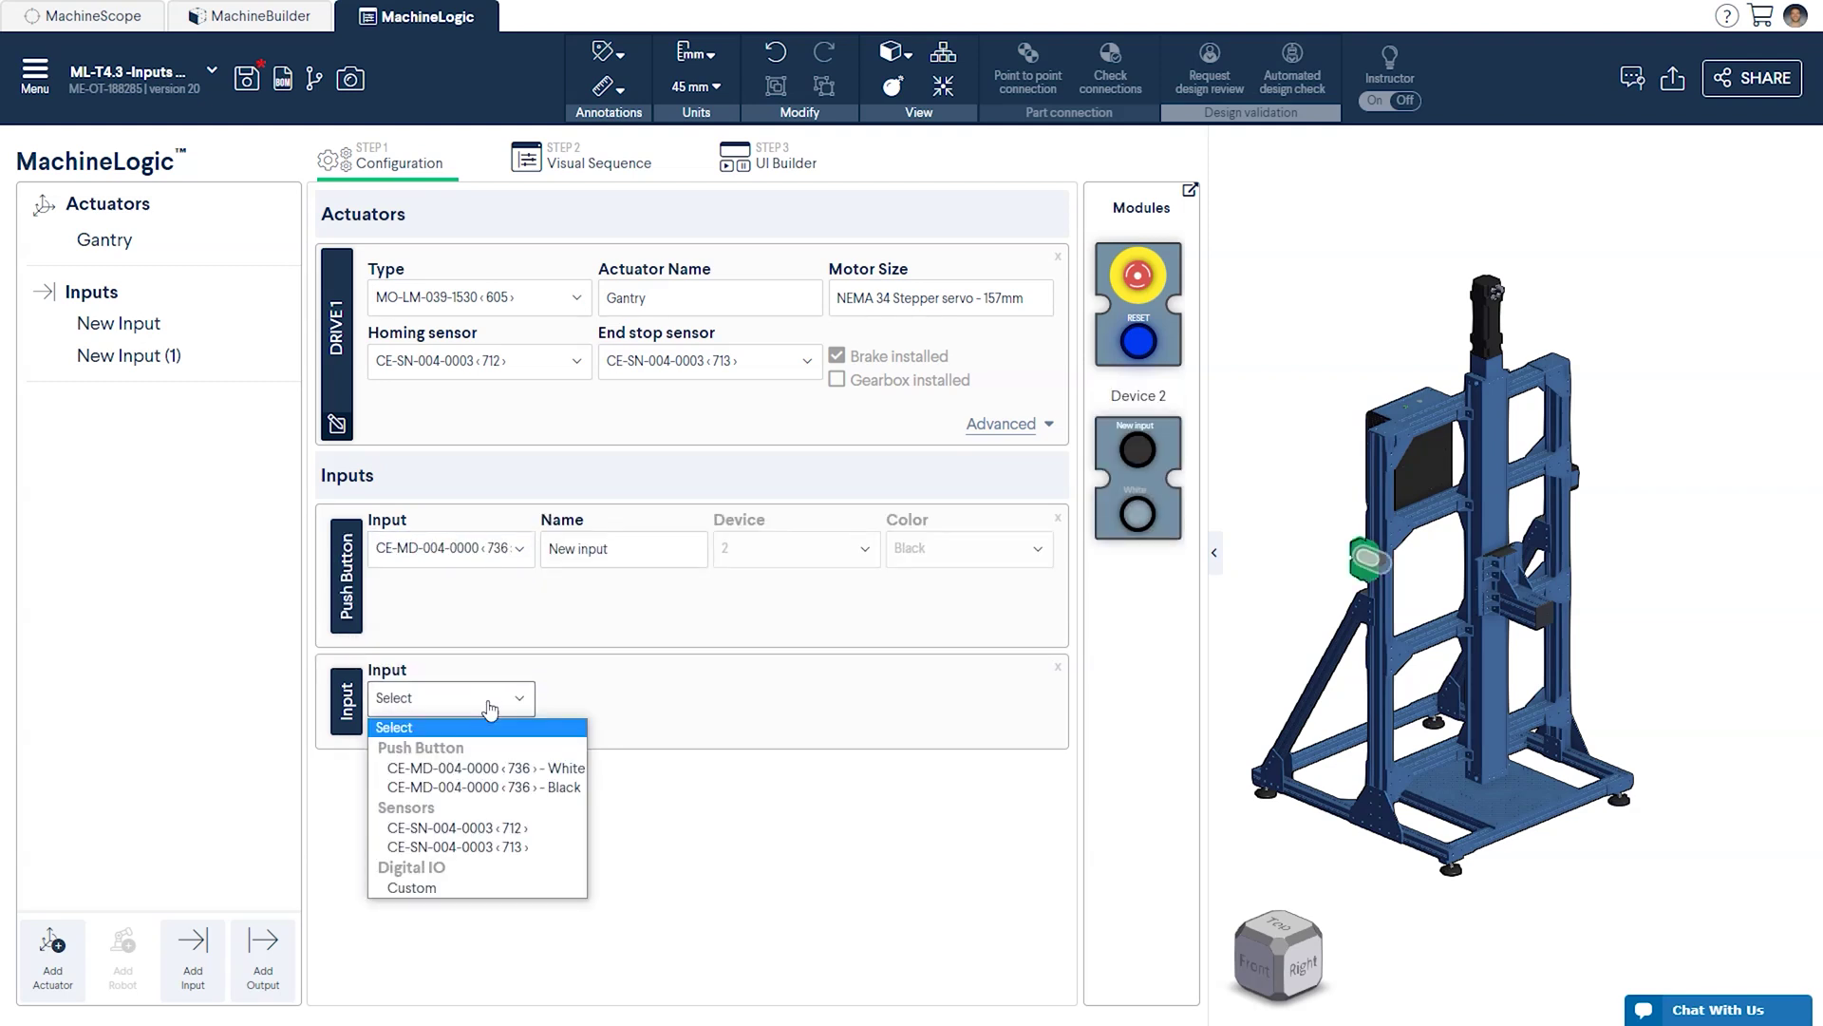
{"action": "left_click", "coordinate": [496, 769]}
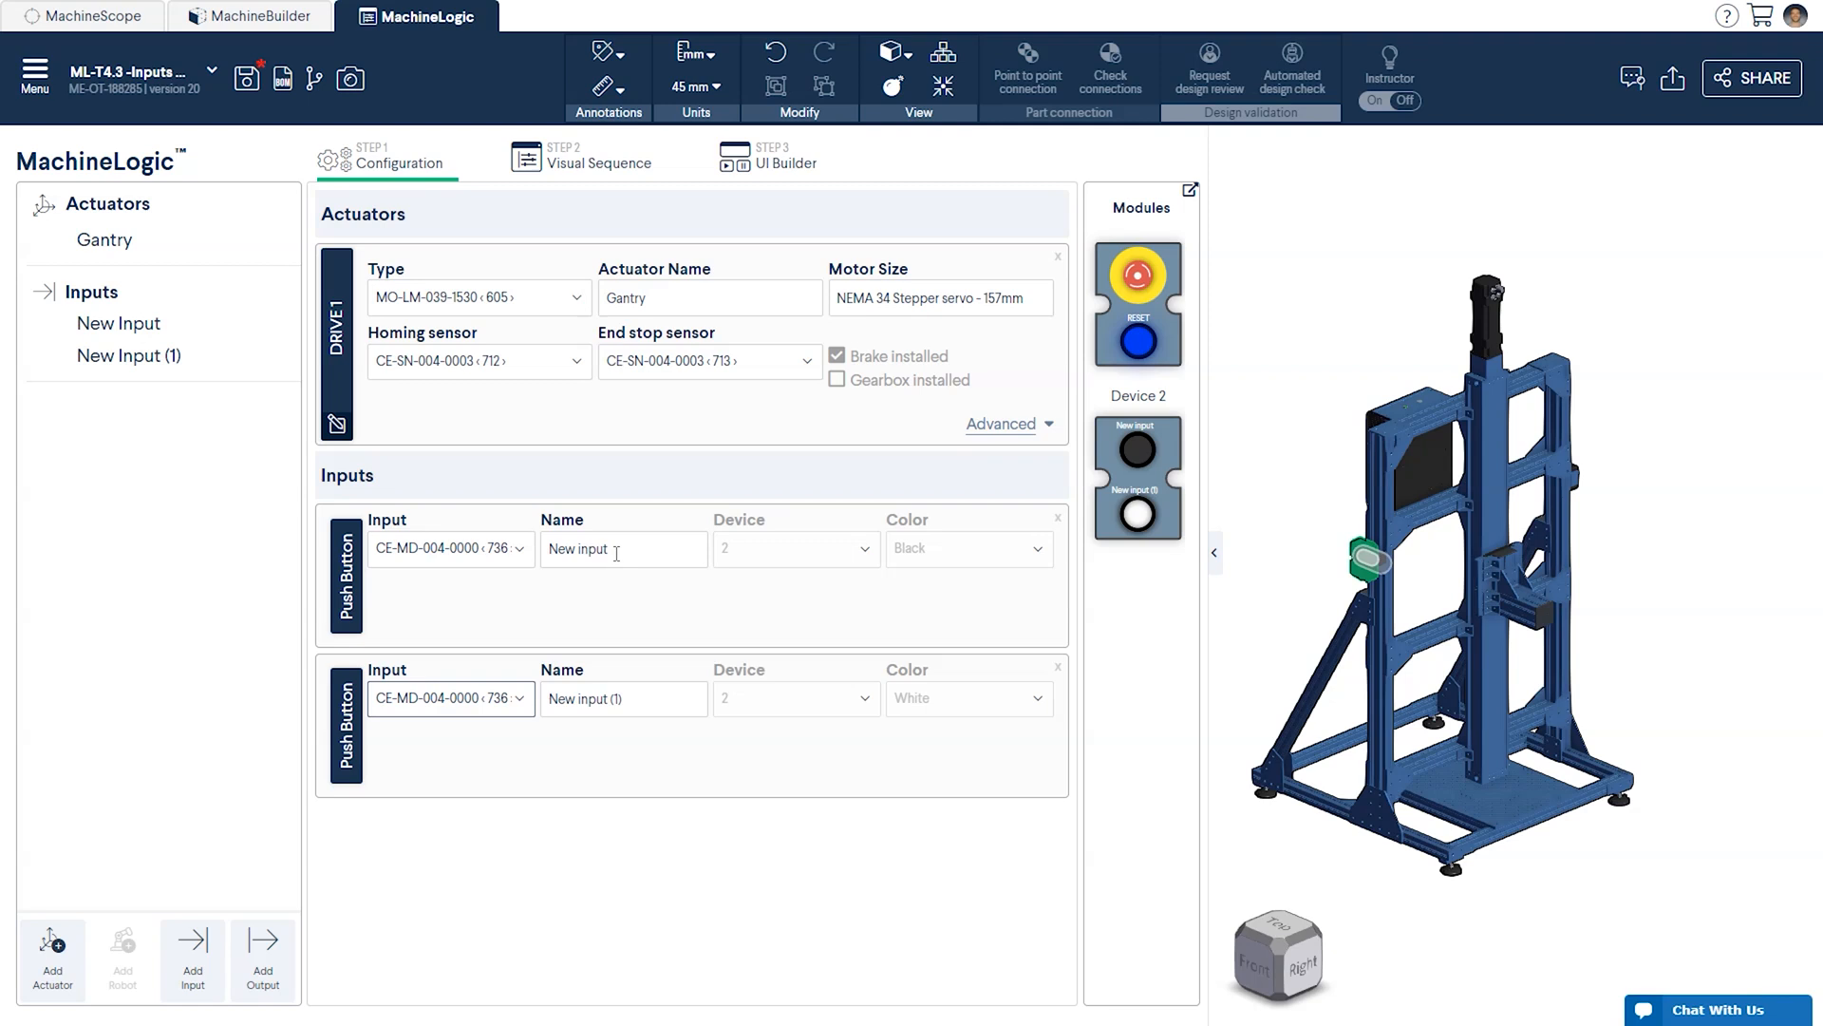
Rename the black-button input UP and the white-button input DOWN
{"action": "left_click", "coordinate": [616, 552]}
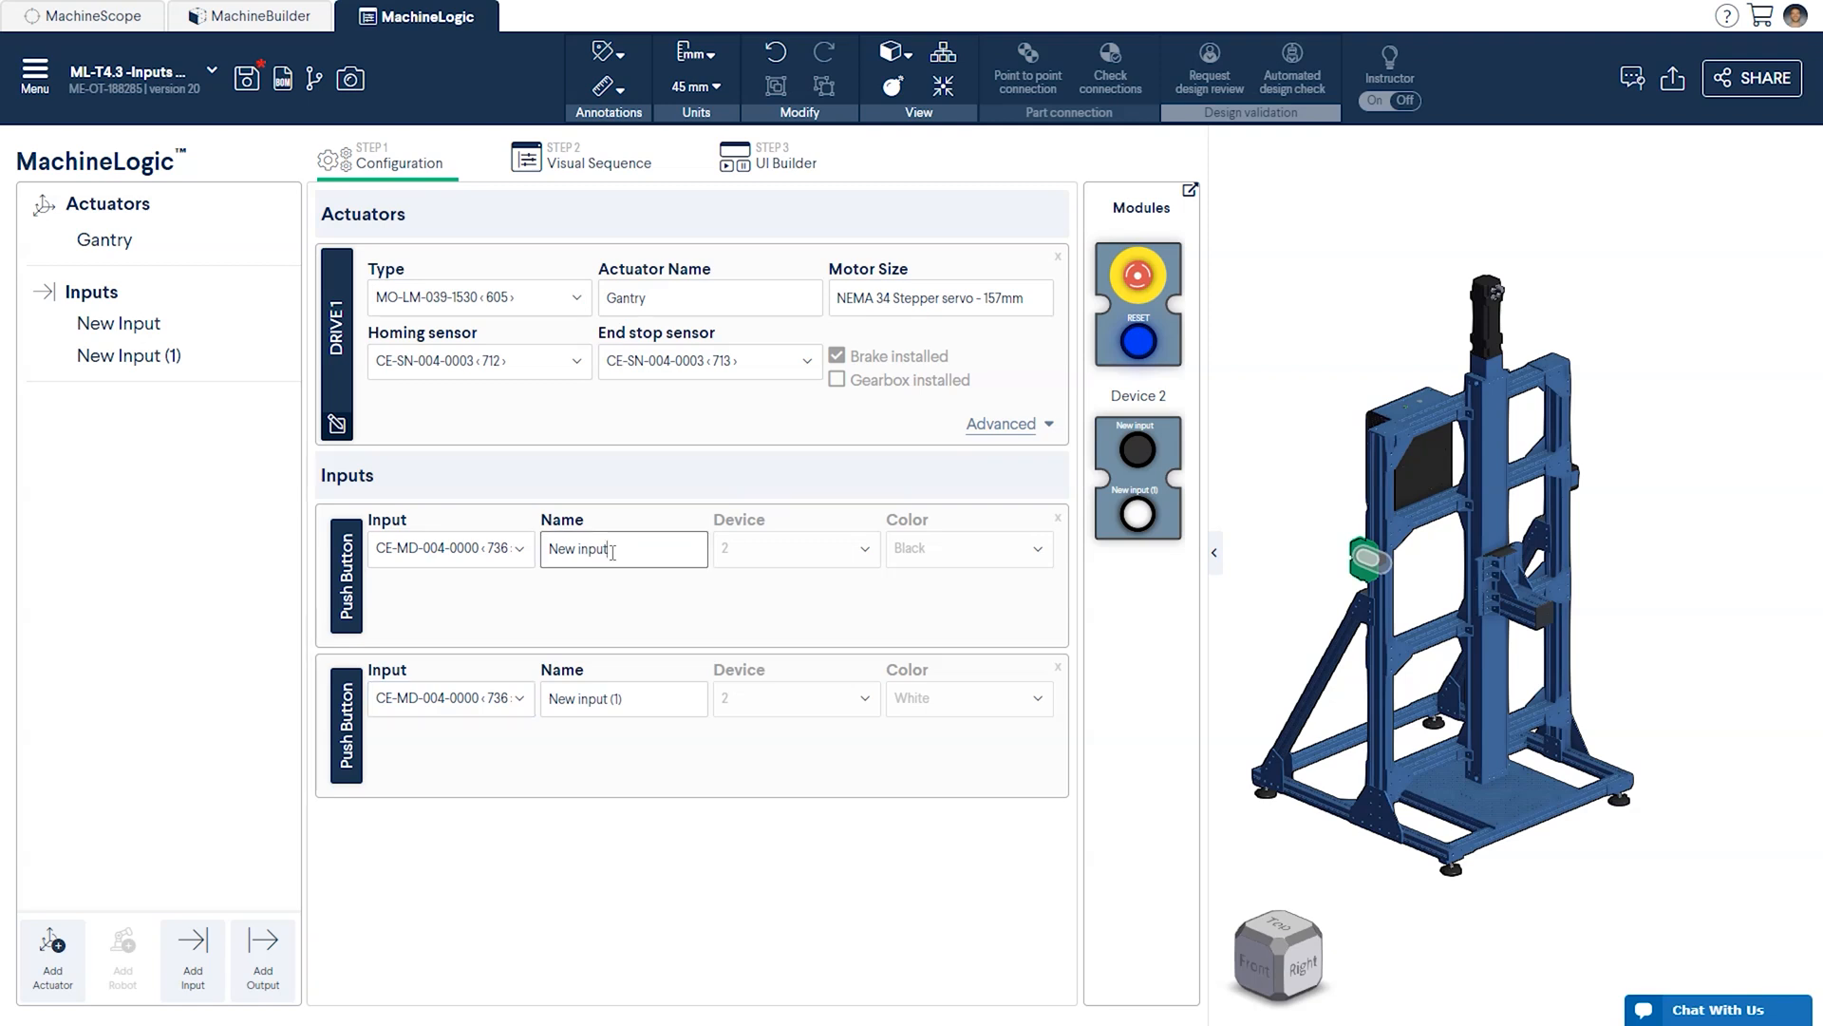
{"action": "double_click", "coordinate": [585, 550]}
{"action": "type", "text": "UP"}
{"action": "left_click", "coordinate": [628, 698]}
{"action": "double_click", "coordinate": [626, 698]}
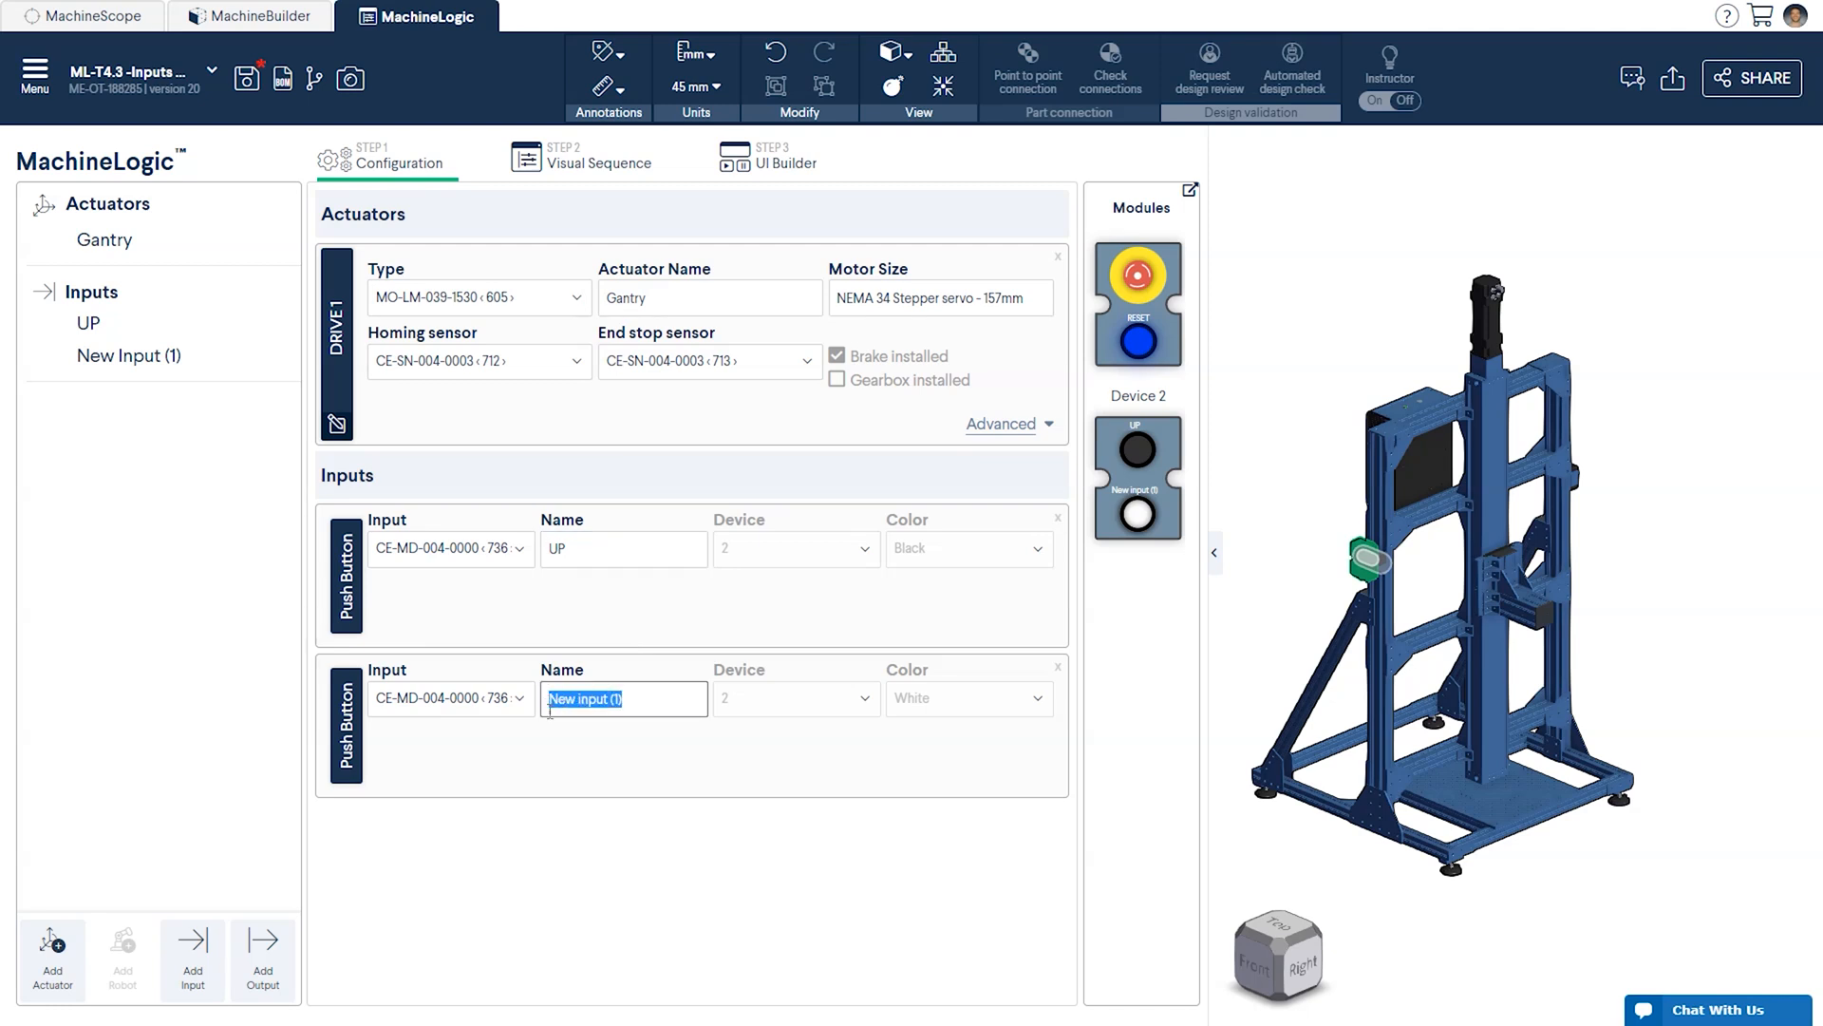
{"action": "type", "text": "DOWN"}
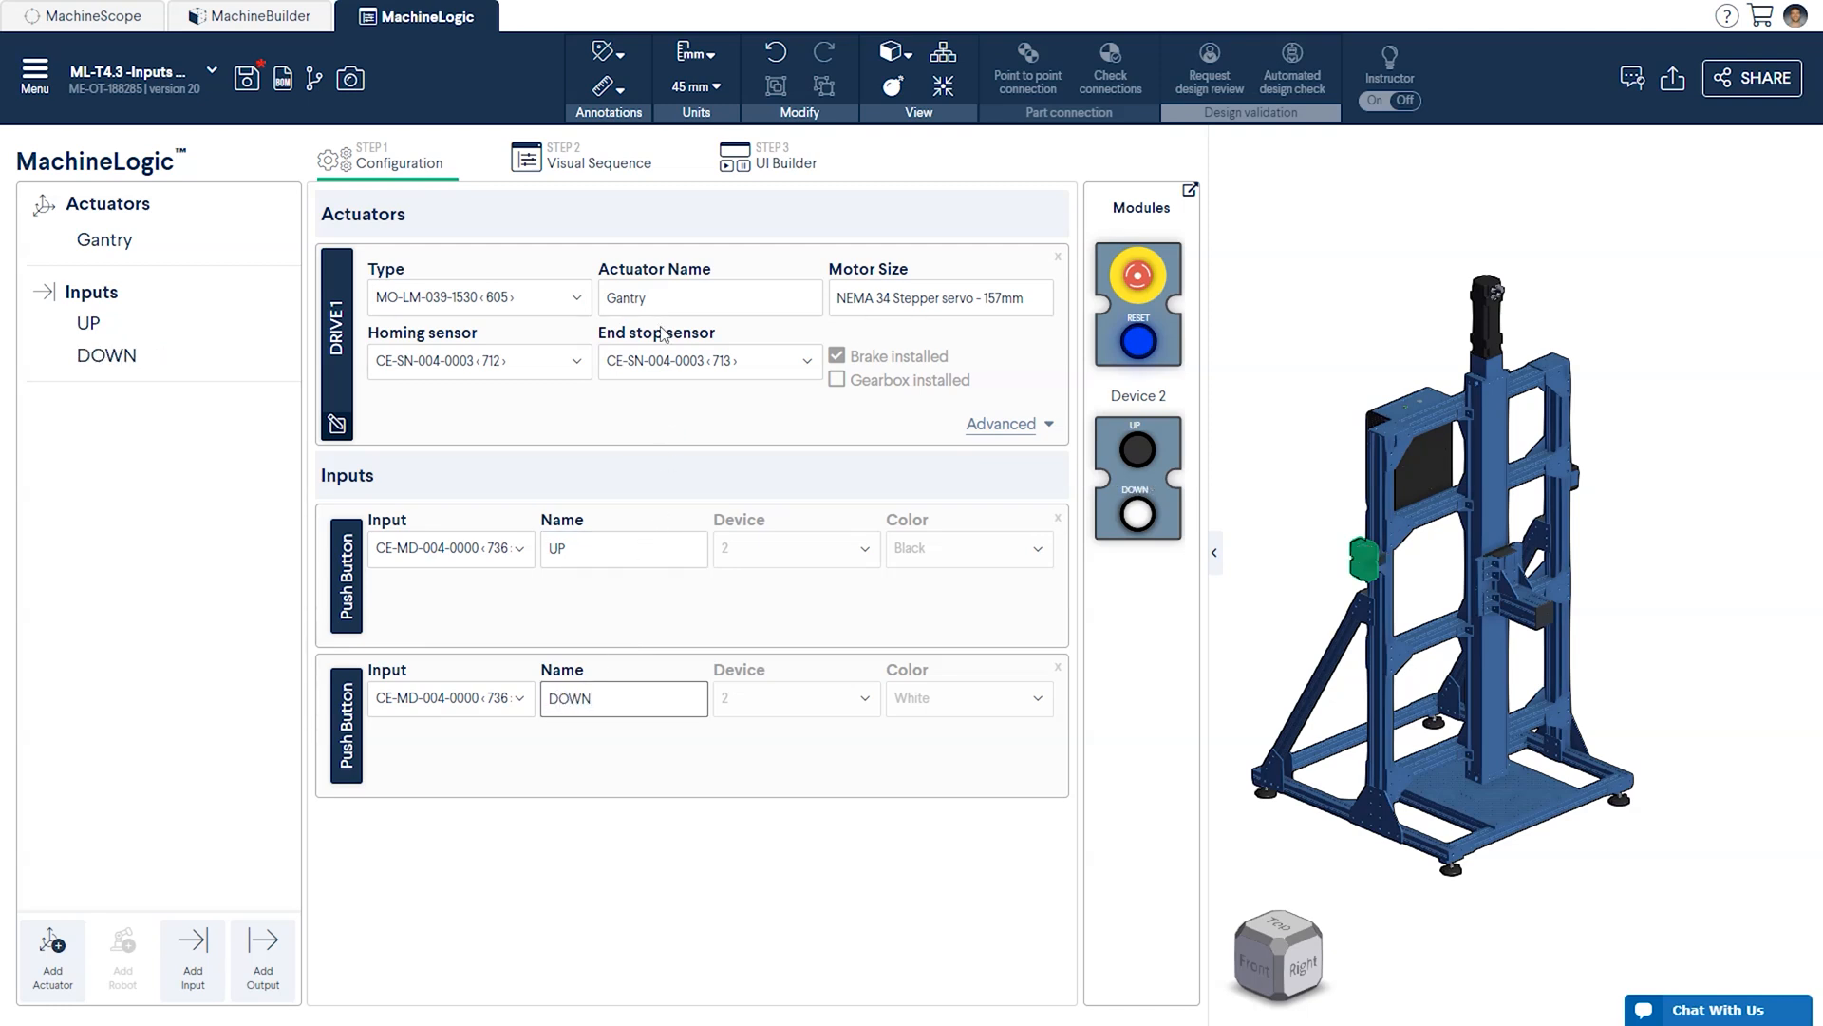
In the Visual Sequence variables page, add UP and DOWN variables tracking the two button inputs
{"action": "left_click", "coordinate": [599, 163]}
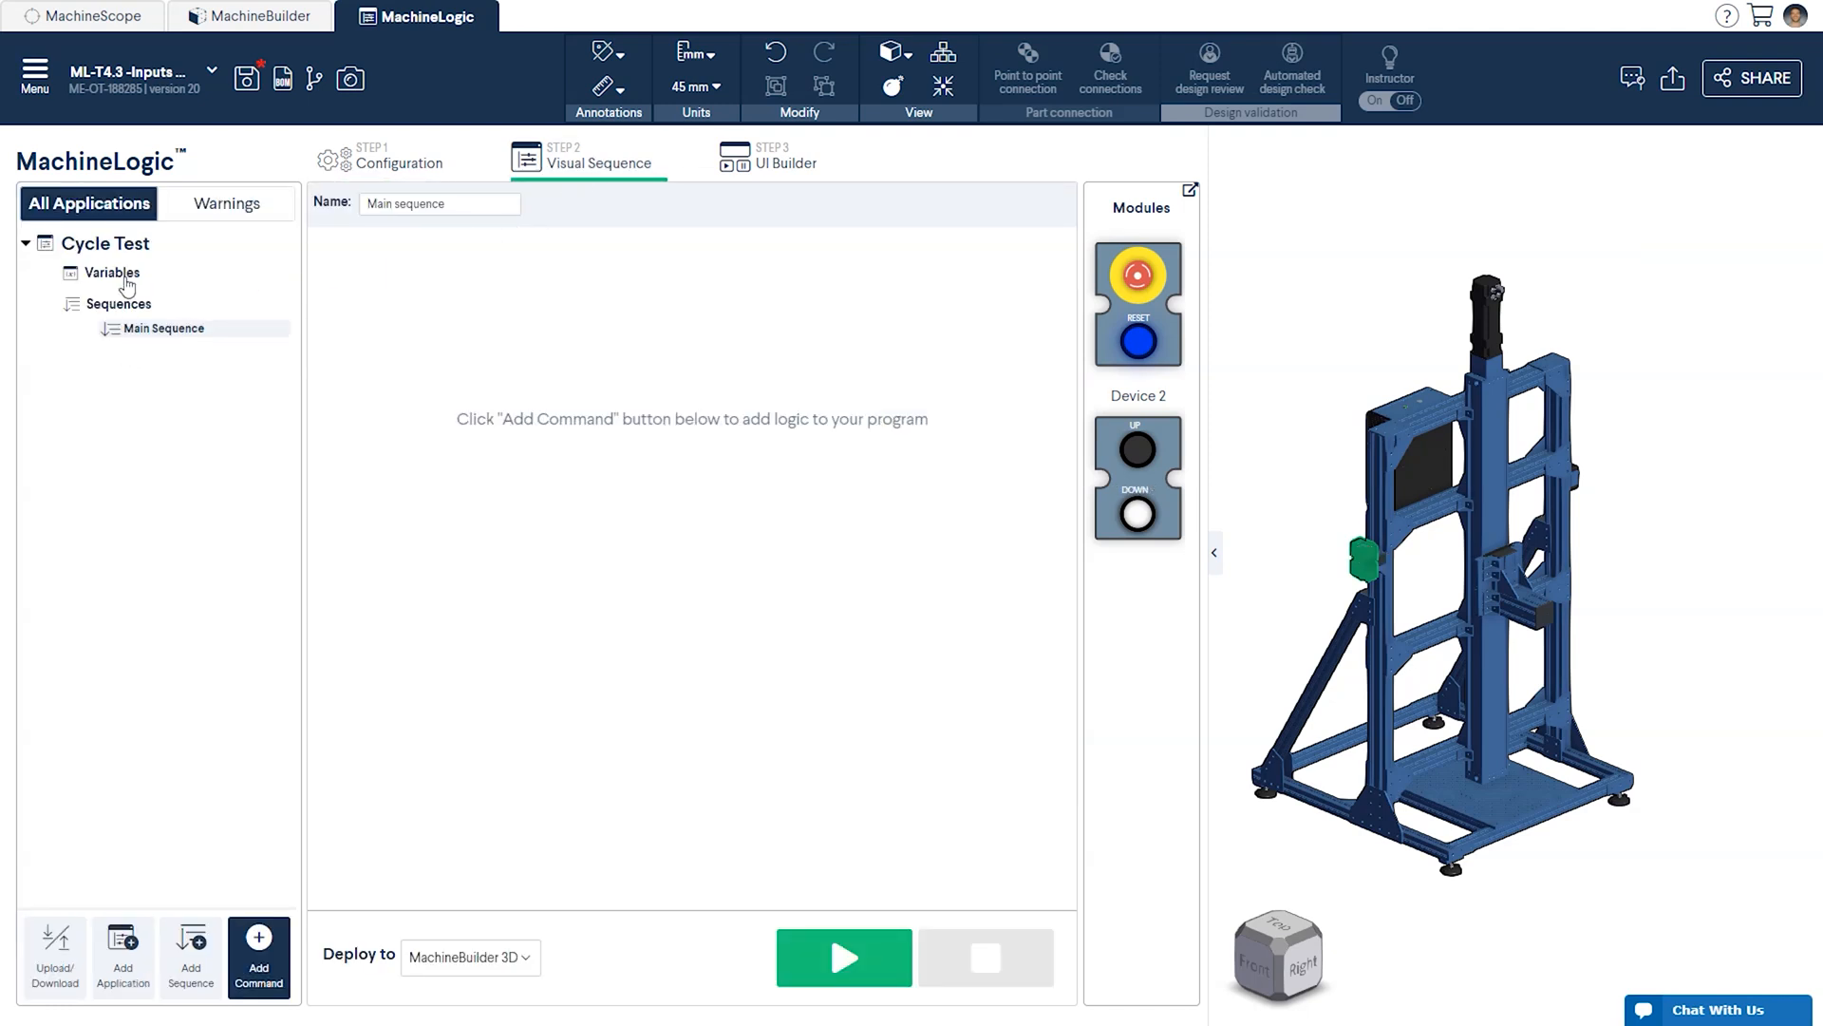
{"action": "left_click", "coordinate": [114, 271]}
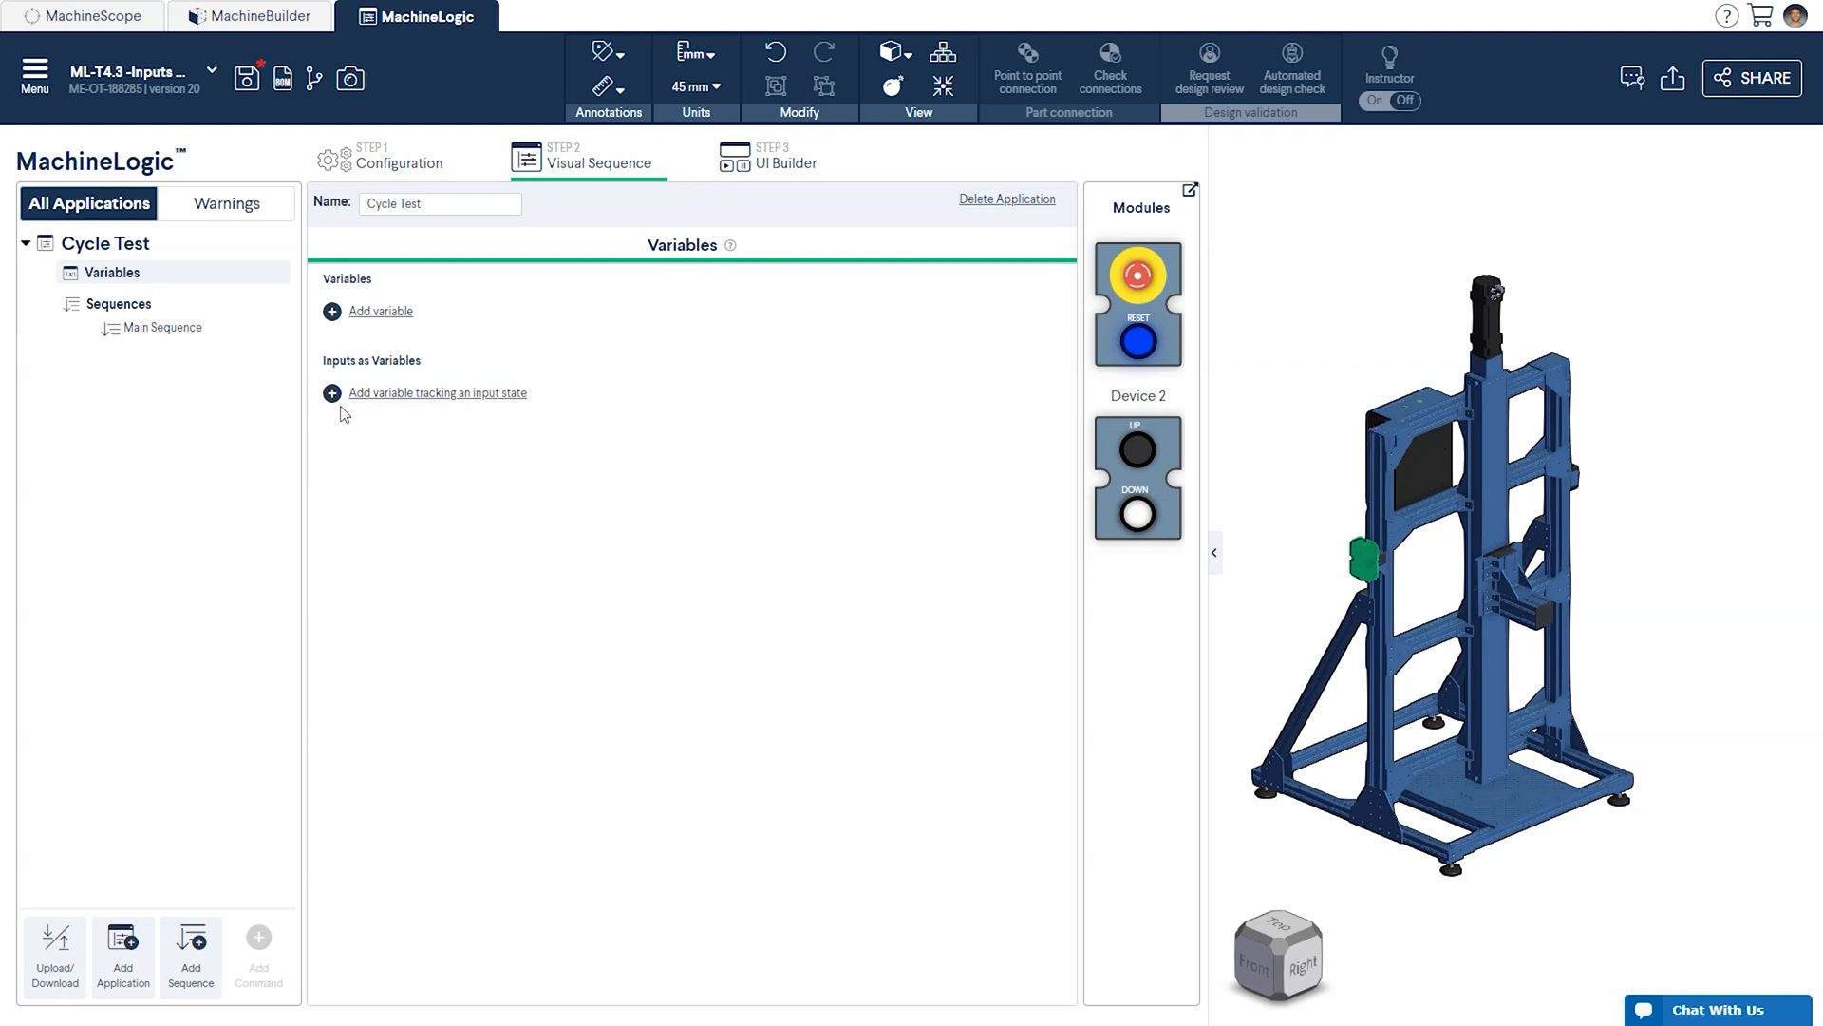
{"action": "left_click", "coordinate": [392, 394]}
{"action": "left_click", "coordinate": [408, 476]}
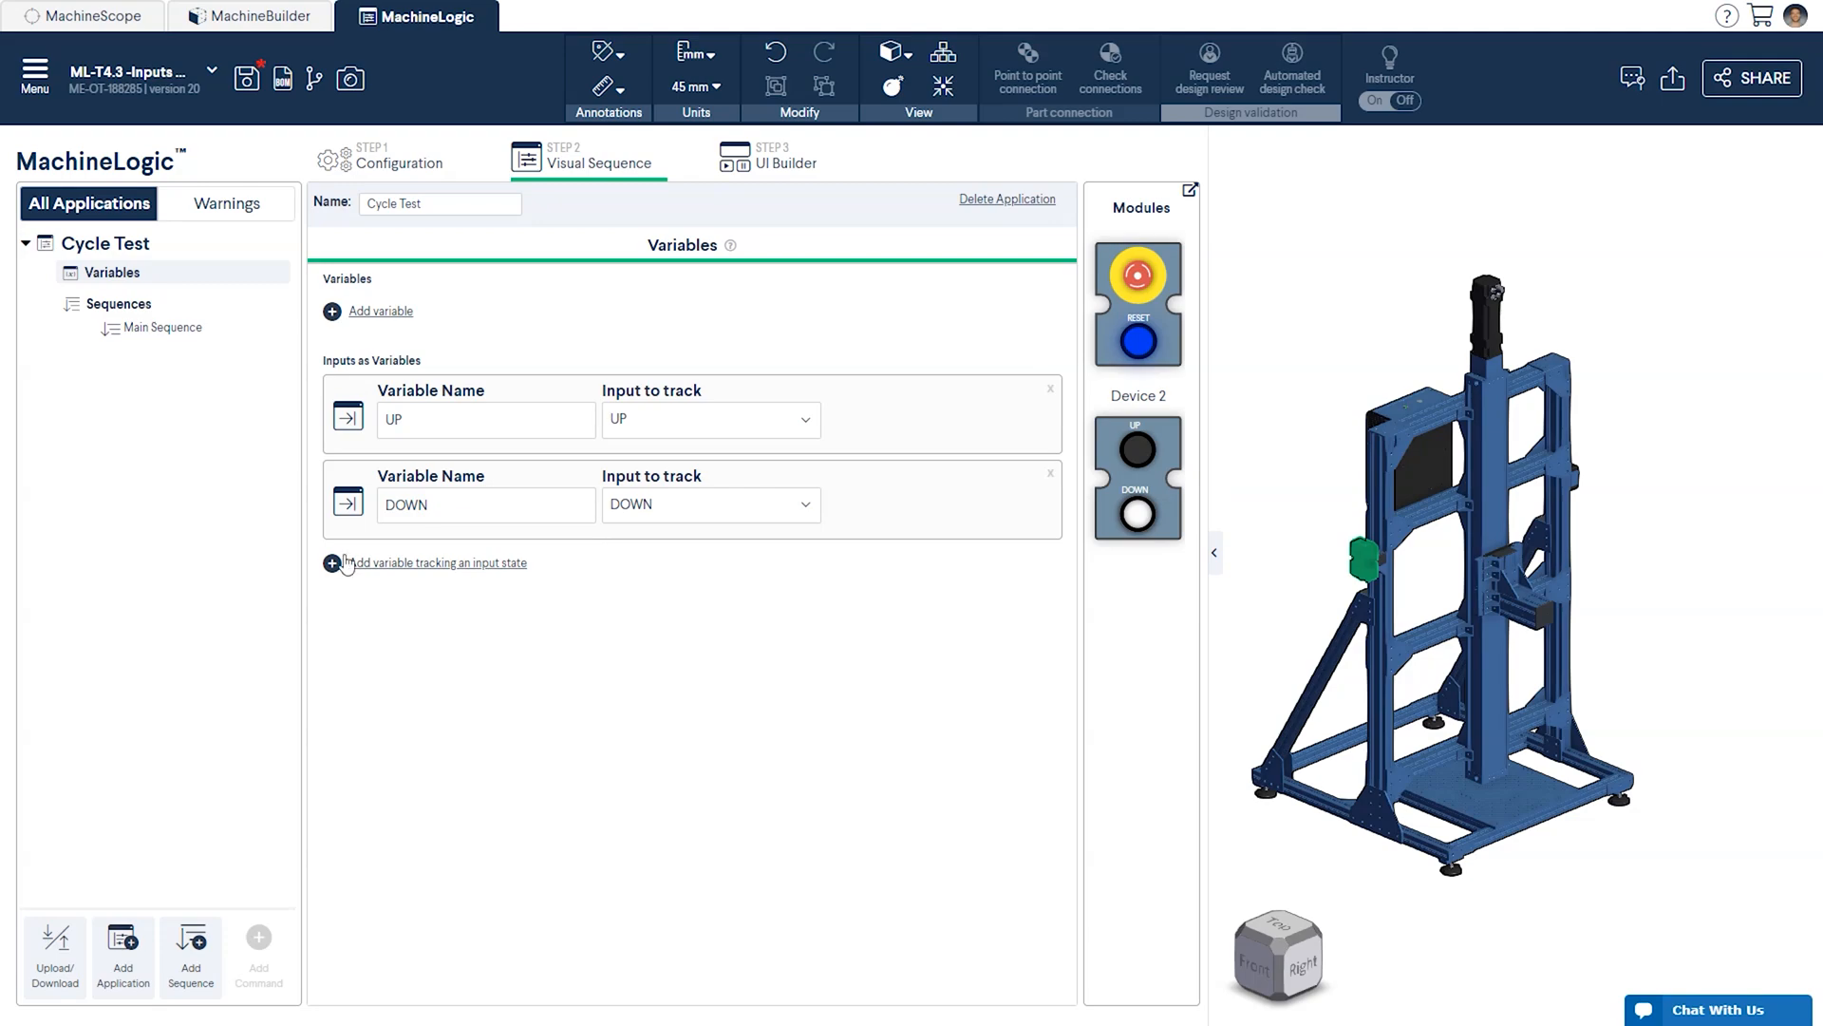
Create an Up child sequence under Main with a Gantry move command and its distance
{"action": "left_click", "coordinate": [161, 328]}
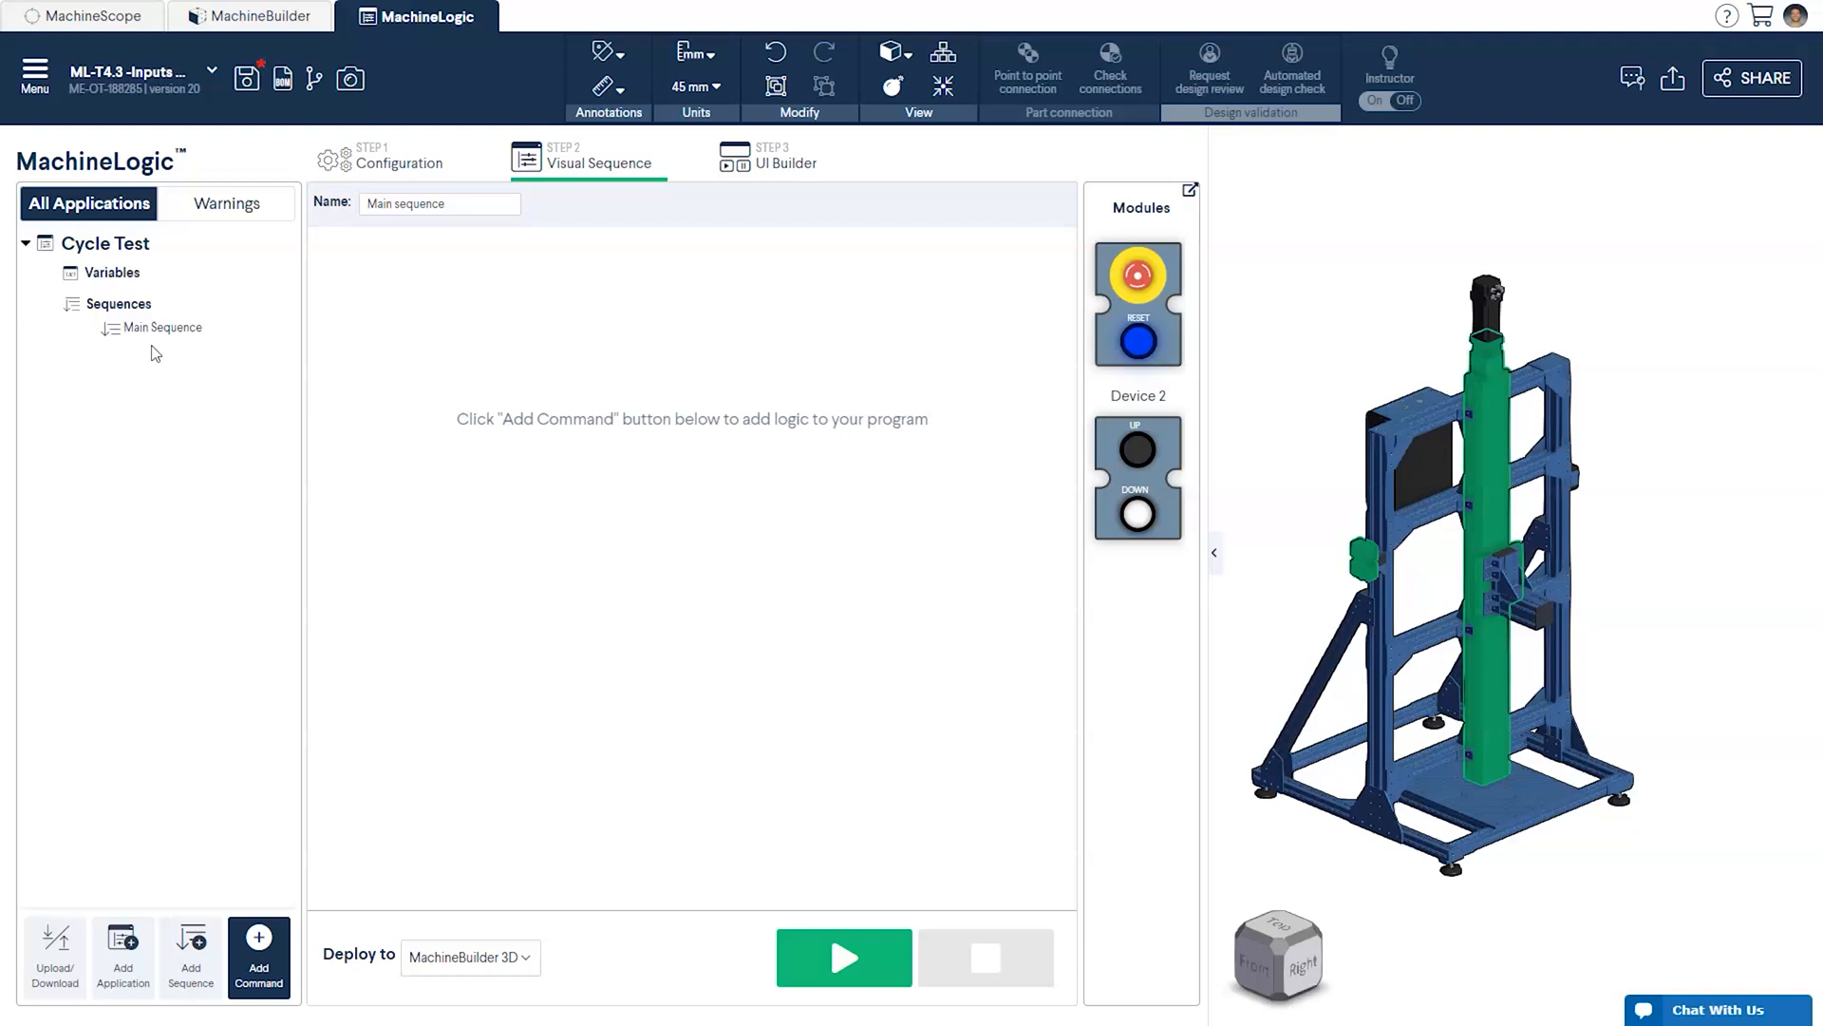
{"action": "left_click", "coordinate": [192, 951]}
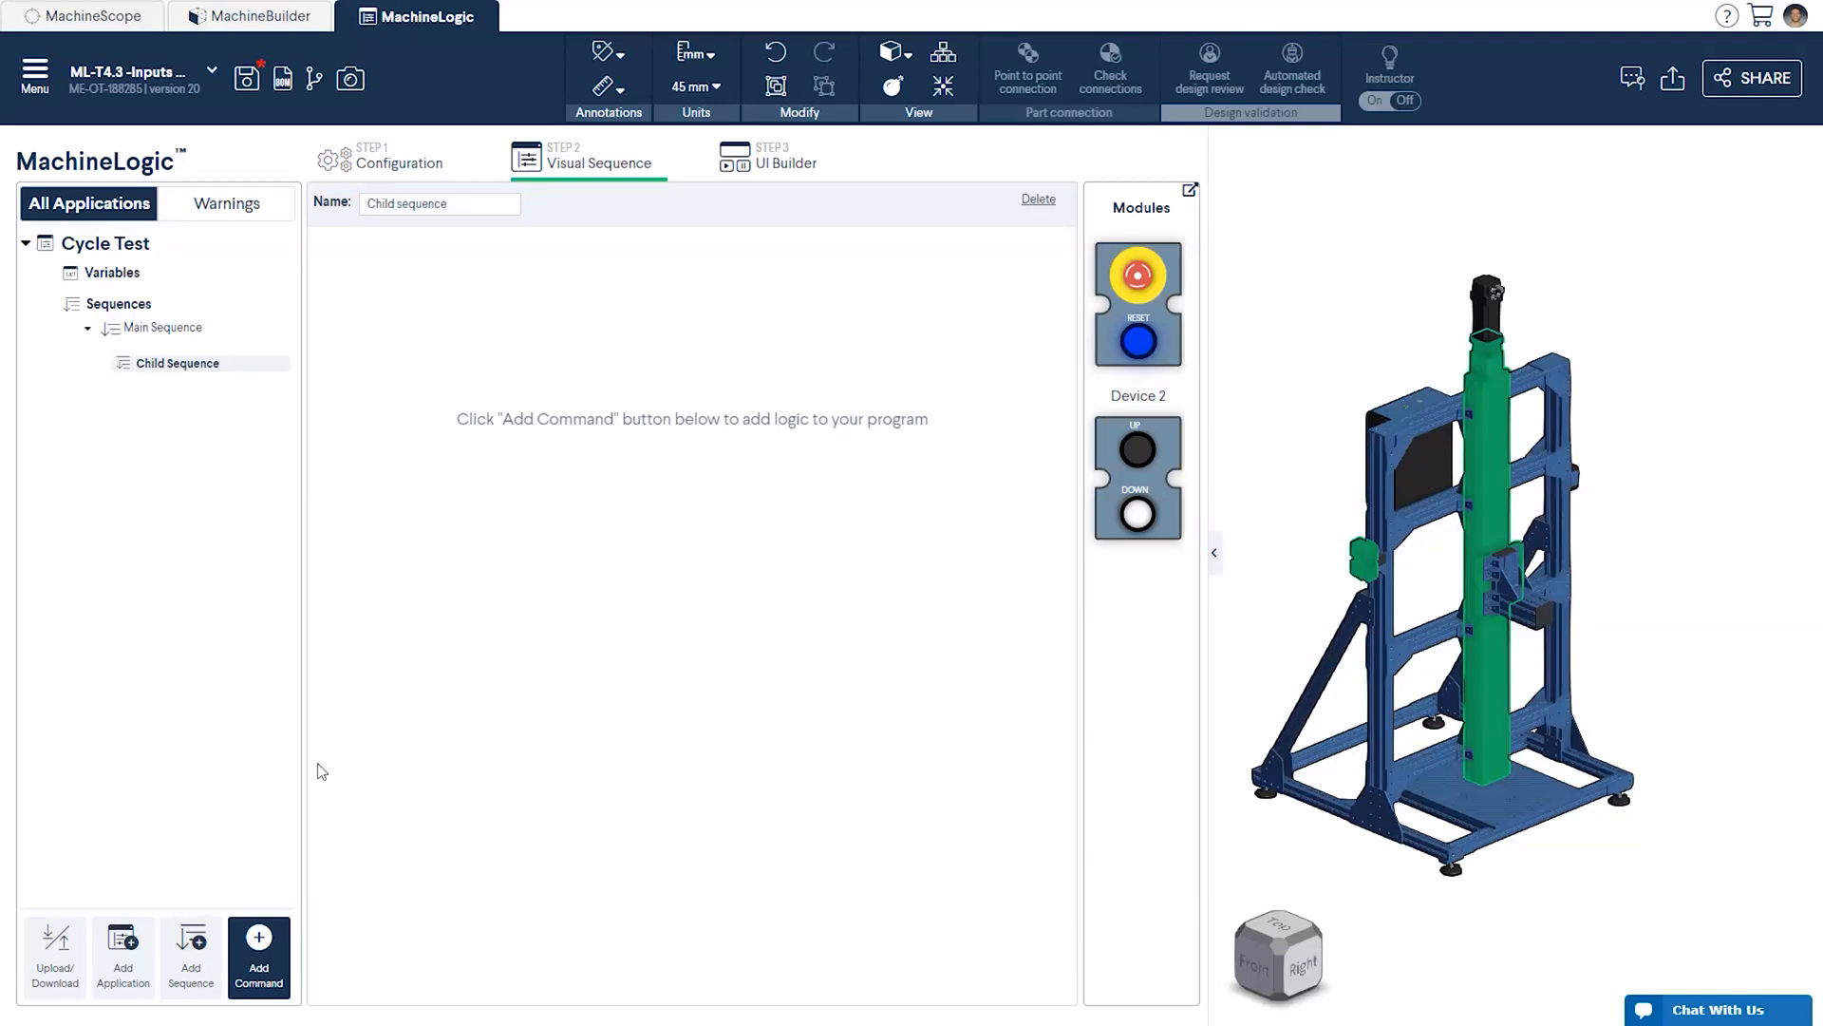
{"action": "triple_click", "coordinate": [470, 204]}
{"action": "type", "text": "Up"}
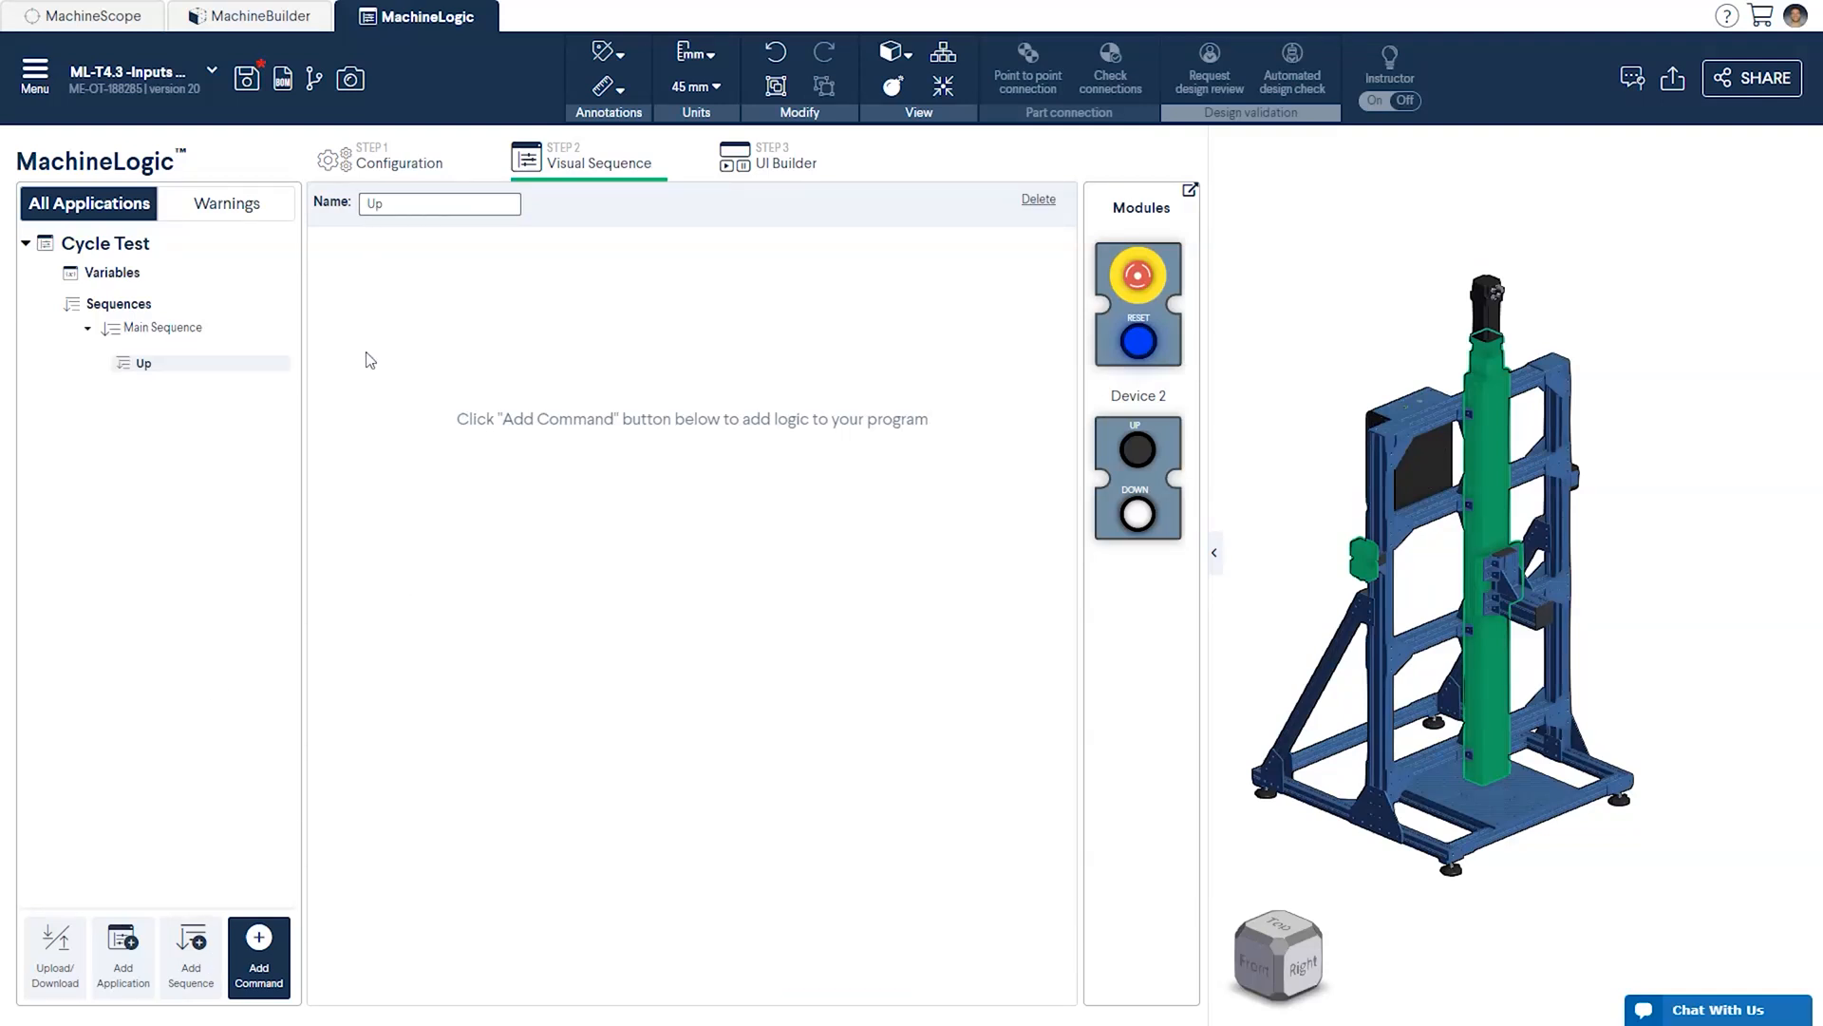
{"action": "left_click", "coordinate": [260, 940]}
{"action": "left_click", "coordinate": [310, 610]}
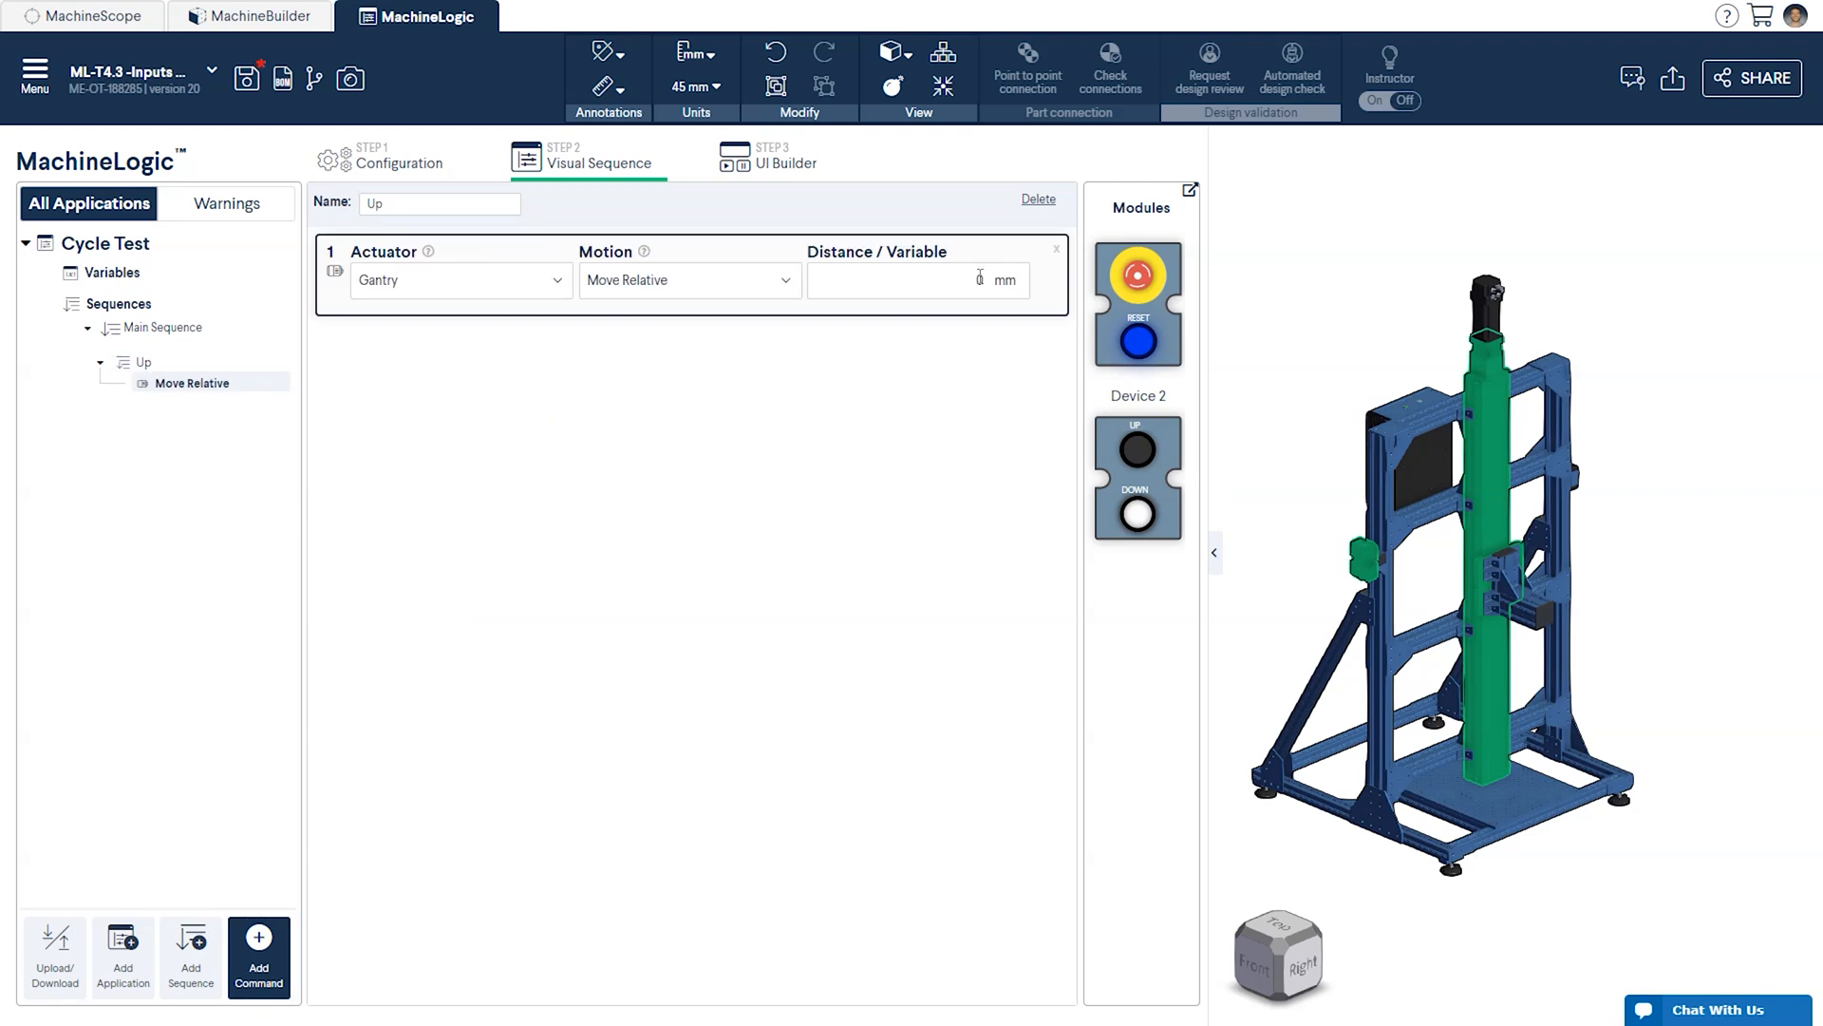
{"action": "left_click", "coordinate": [890, 279]}
Create a Down child sequence with a Gantry move command and its distance
{"action": "left_click", "coordinate": [191, 953]}
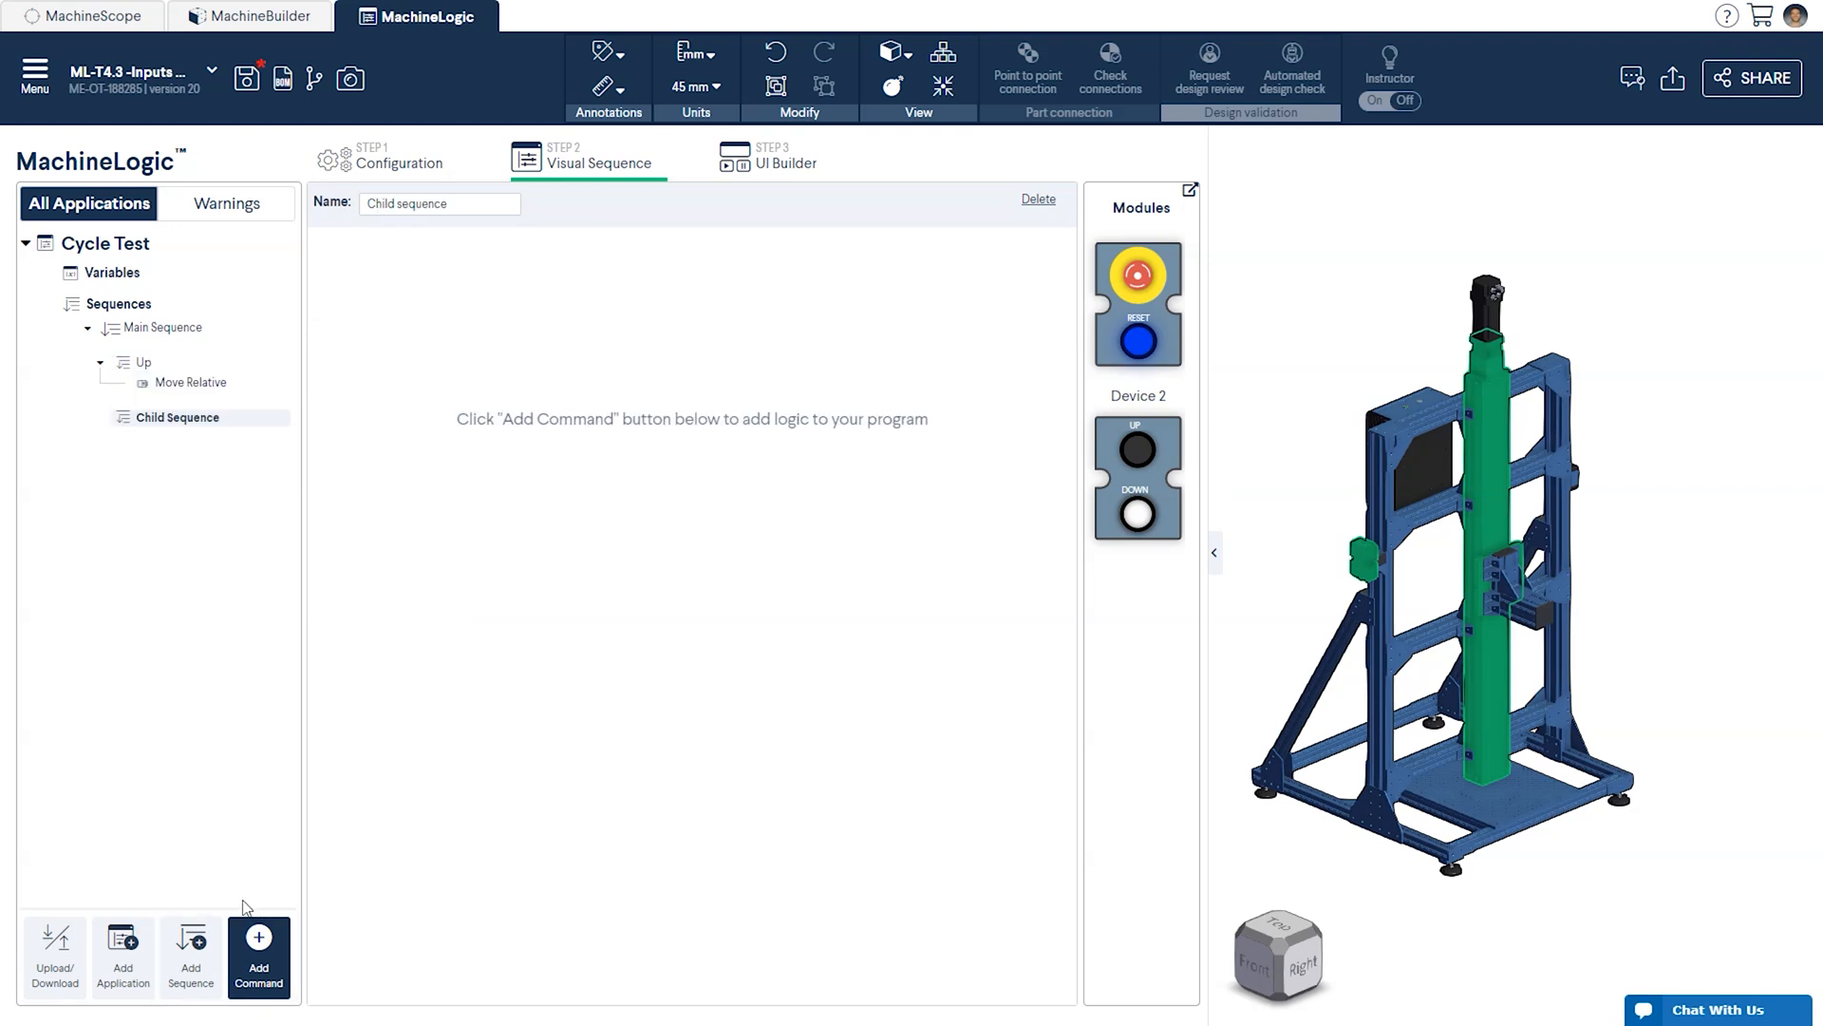
{"action": "left_click", "coordinate": [486, 204]}
{"action": "triple_click", "coordinate": [486, 203]}
{"action": "type", "text": "Down"}
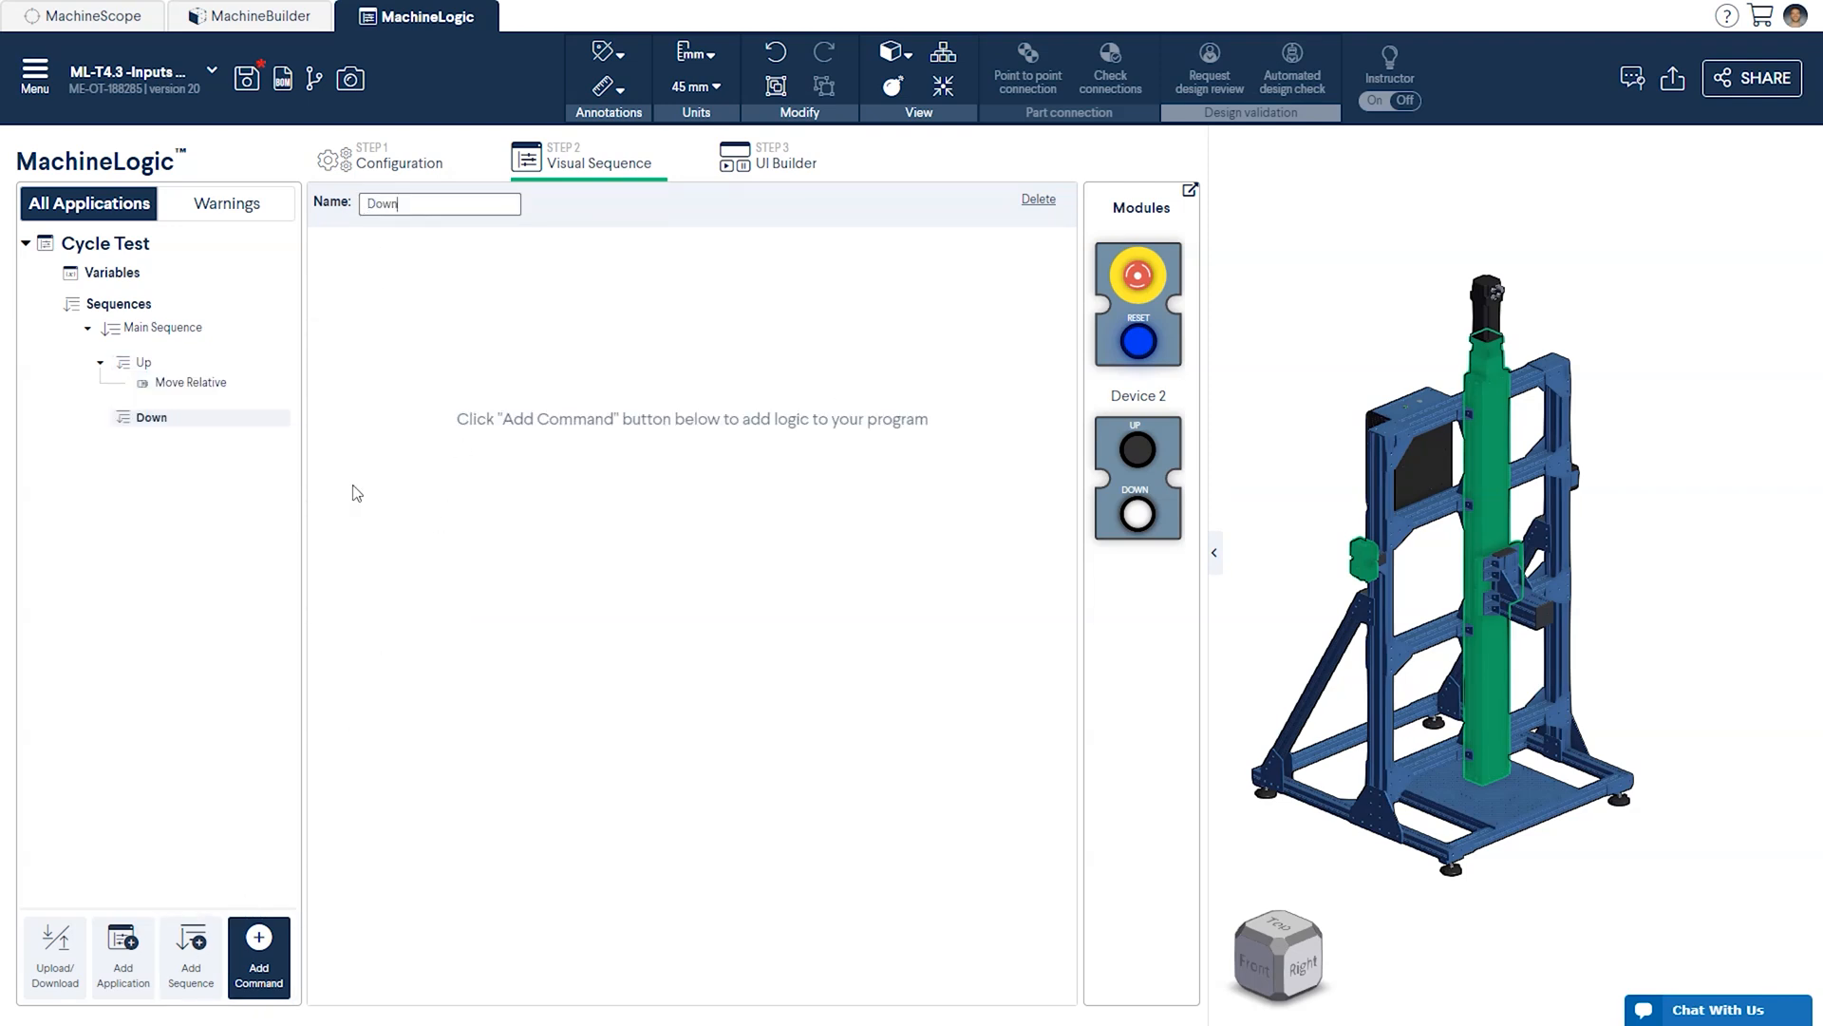
{"action": "left_click", "coordinate": [263, 937]}
{"action": "left_click", "coordinate": [357, 613]}
{"action": "left_click", "coordinate": [912, 279]}
{"action": "type", "text": "-50"}
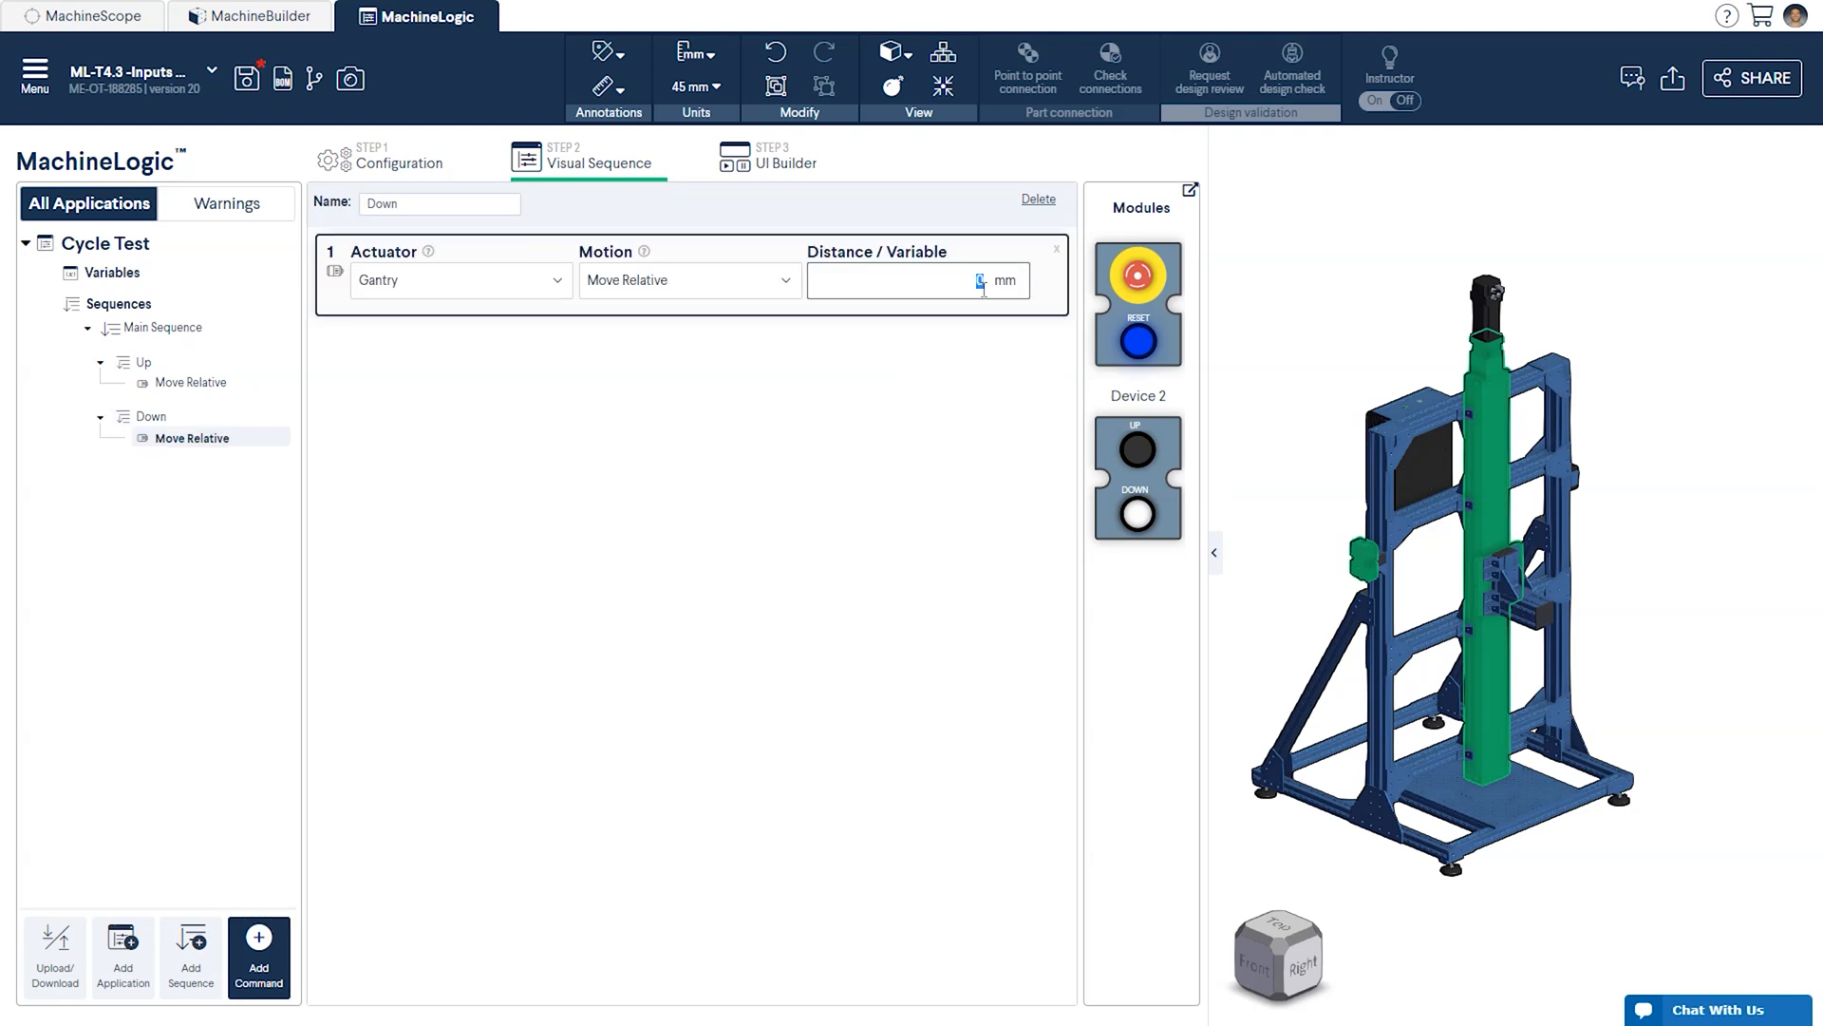
Create a Wait child sequence holding a 10 ms timed wait
{"action": "left_click", "coordinate": [199, 964]}
{"action": "triple_click", "coordinate": [441, 204]}
{"action": "type", "text": "Wait"}
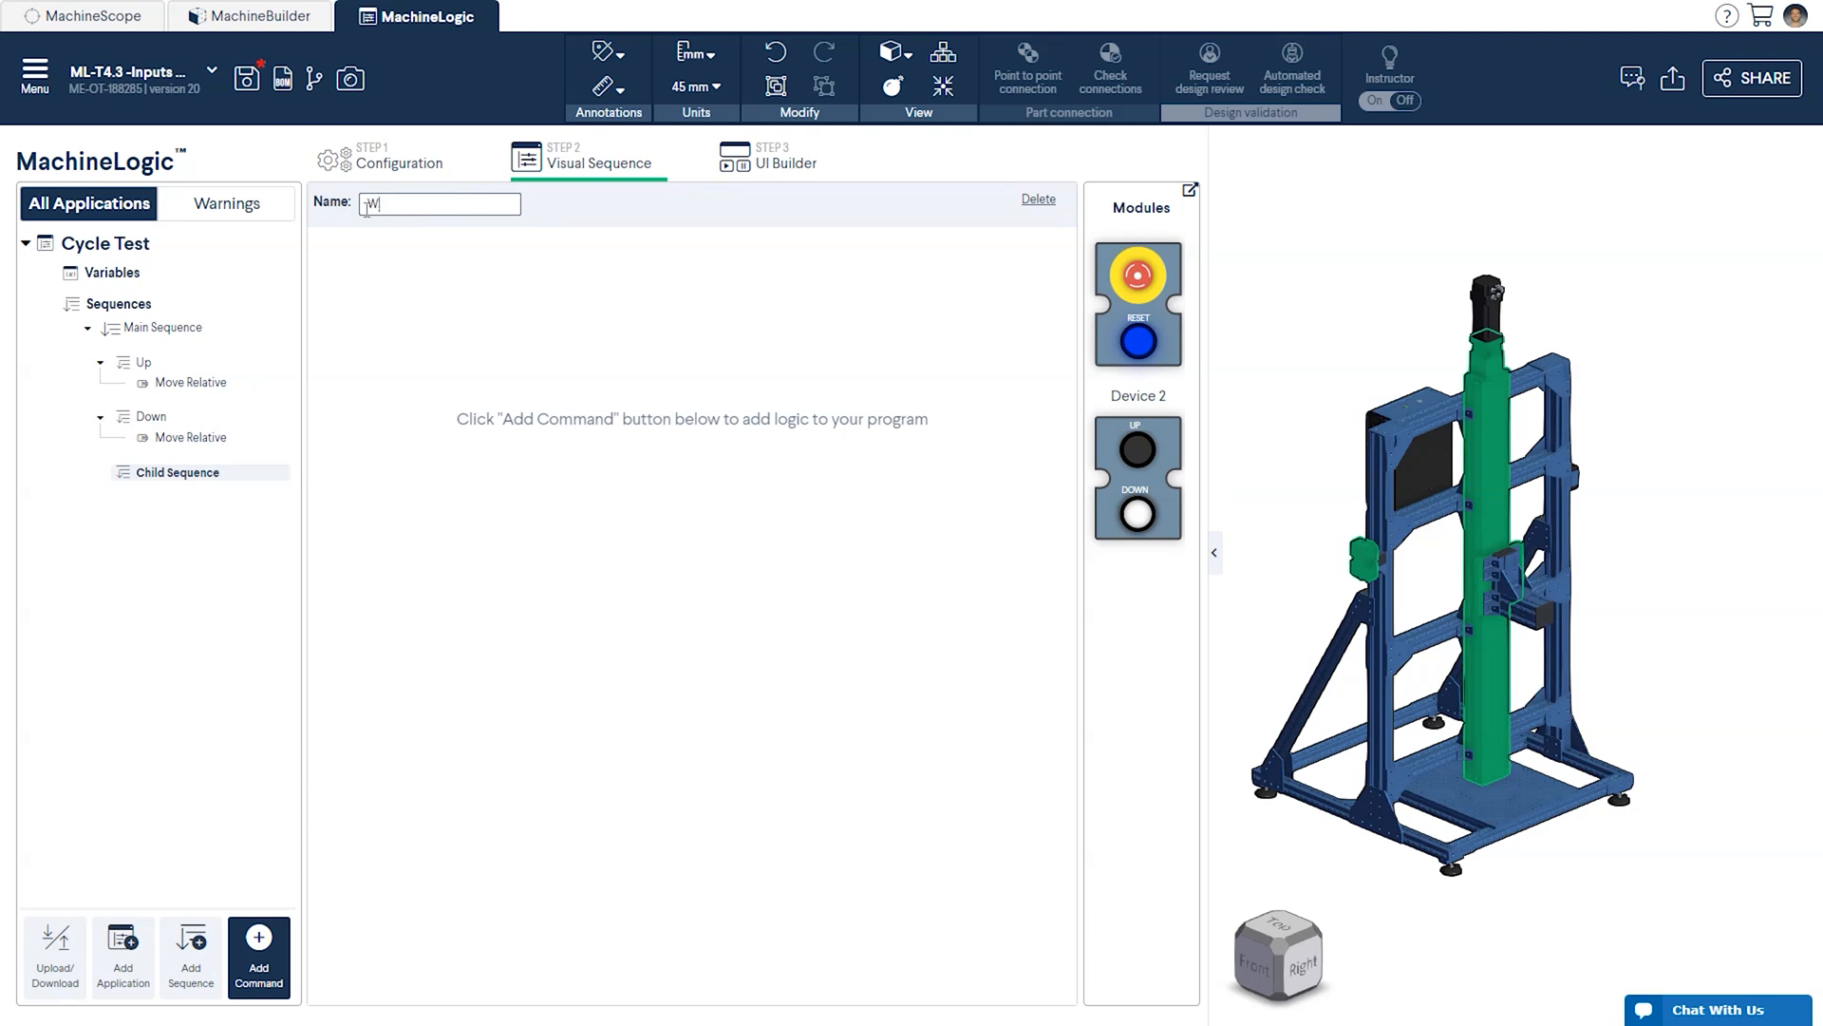
{"action": "left_click", "coordinate": [259, 948]}
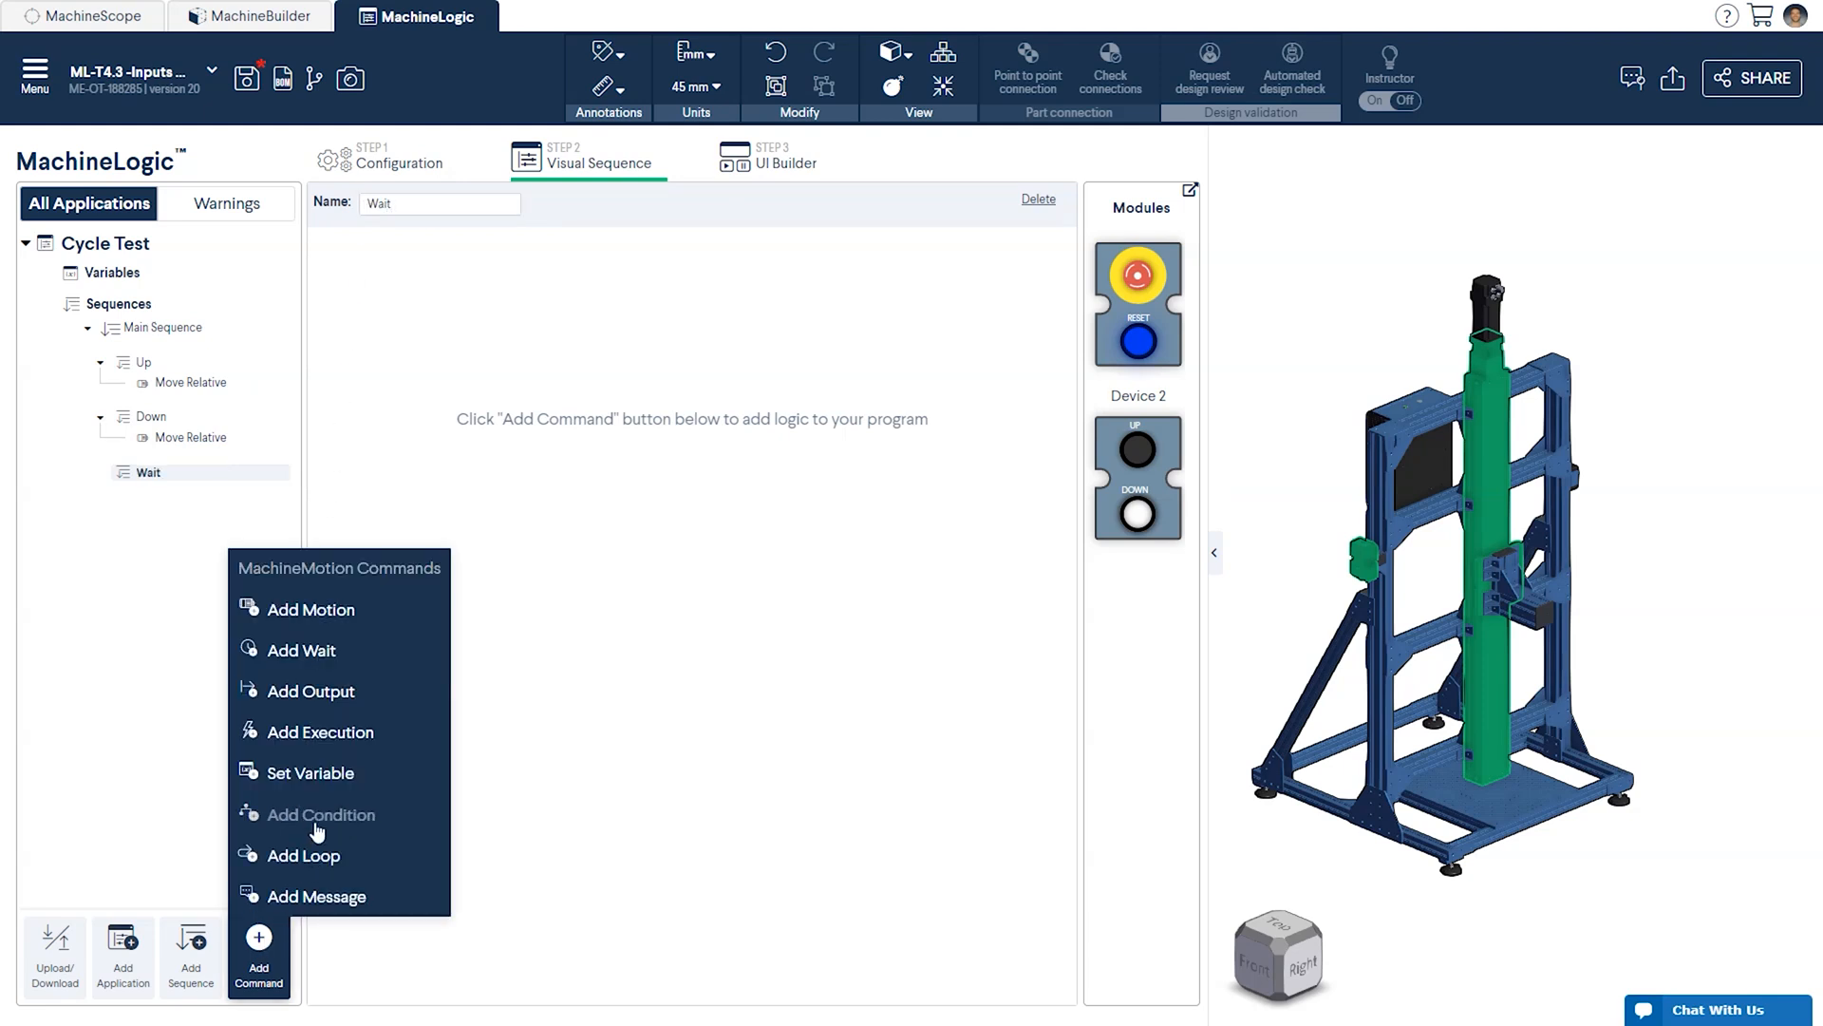
{"action": "left_click", "coordinate": [302, 651]}
{"action": "left_click", "coordinate": [719, 327]}
{"action": "double_click", "coordinate": [731, 281]}
{"action": "type", "text": "10"}
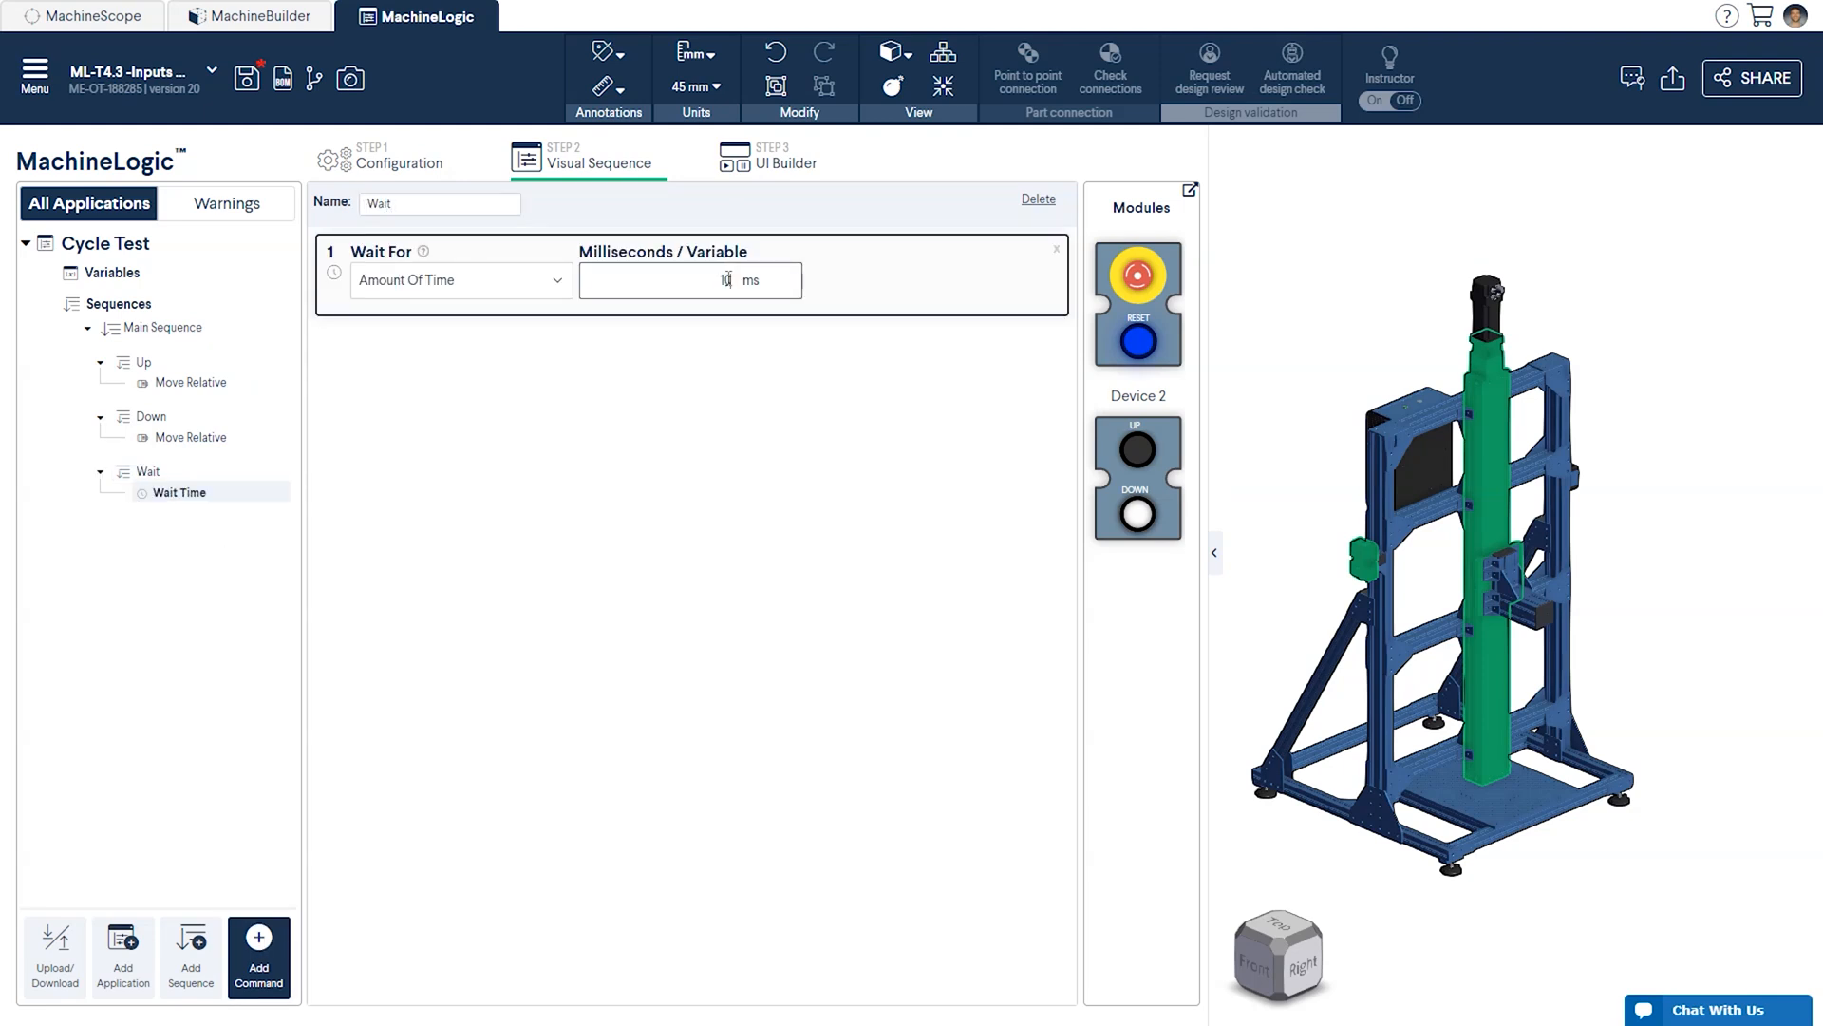
{"action": "left_click", "coordinate": [722, 345]}
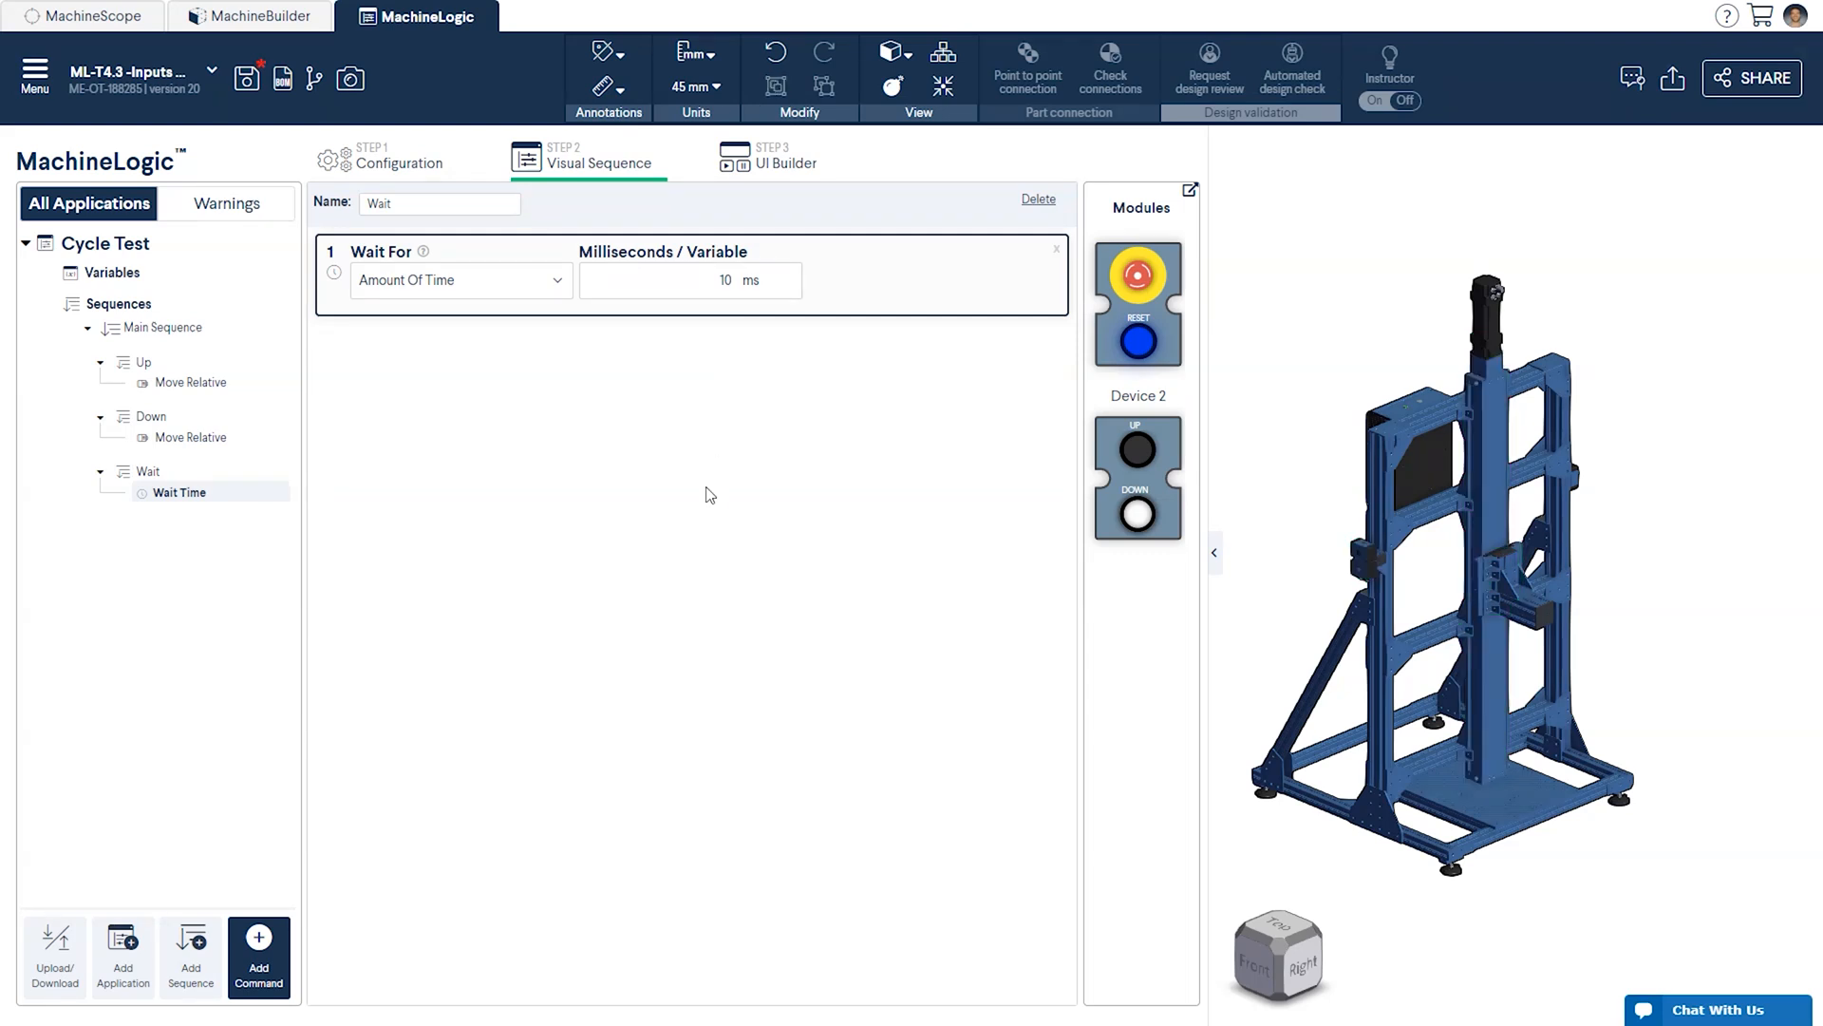
Create a child sequence named Condition and add an if condition to it
{"action": "left_click", "coordinate": [190, 953]}
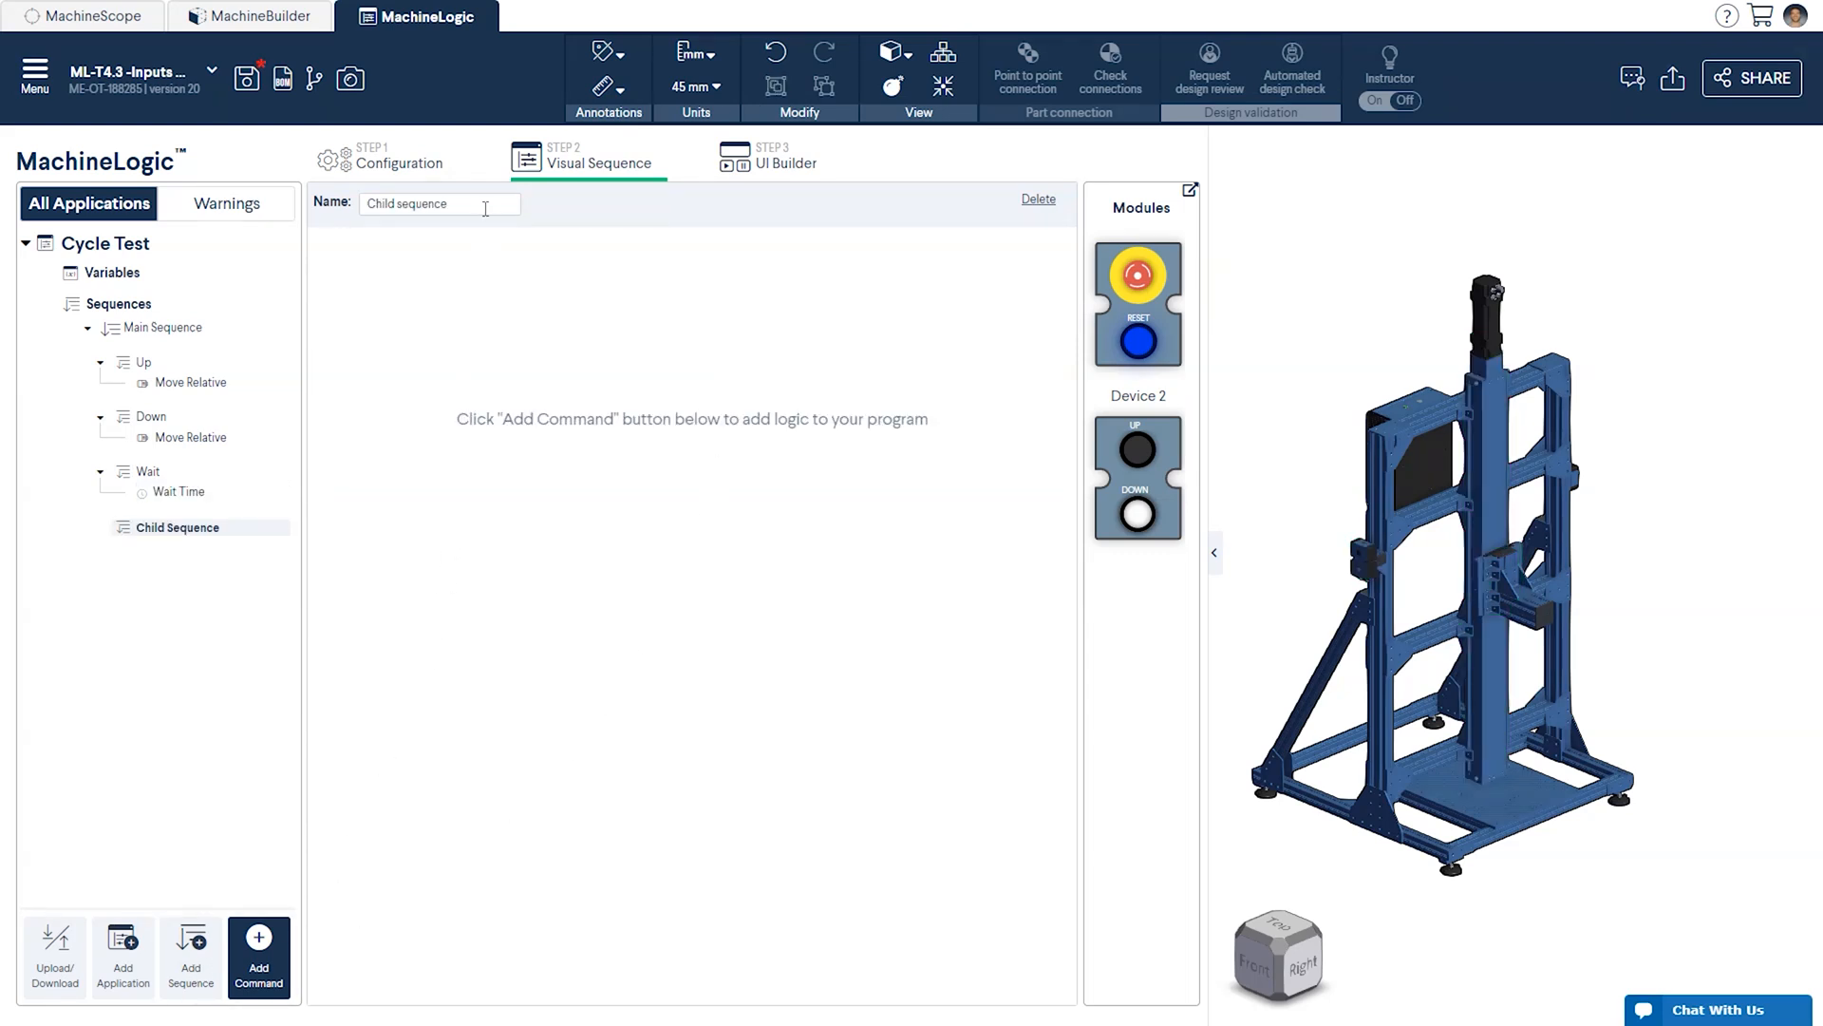
{"action": "double_click", "coordinate": [428, 202]}
{"action": "type", "text": "Condition"}
{"action": "key", "text": "Return"}
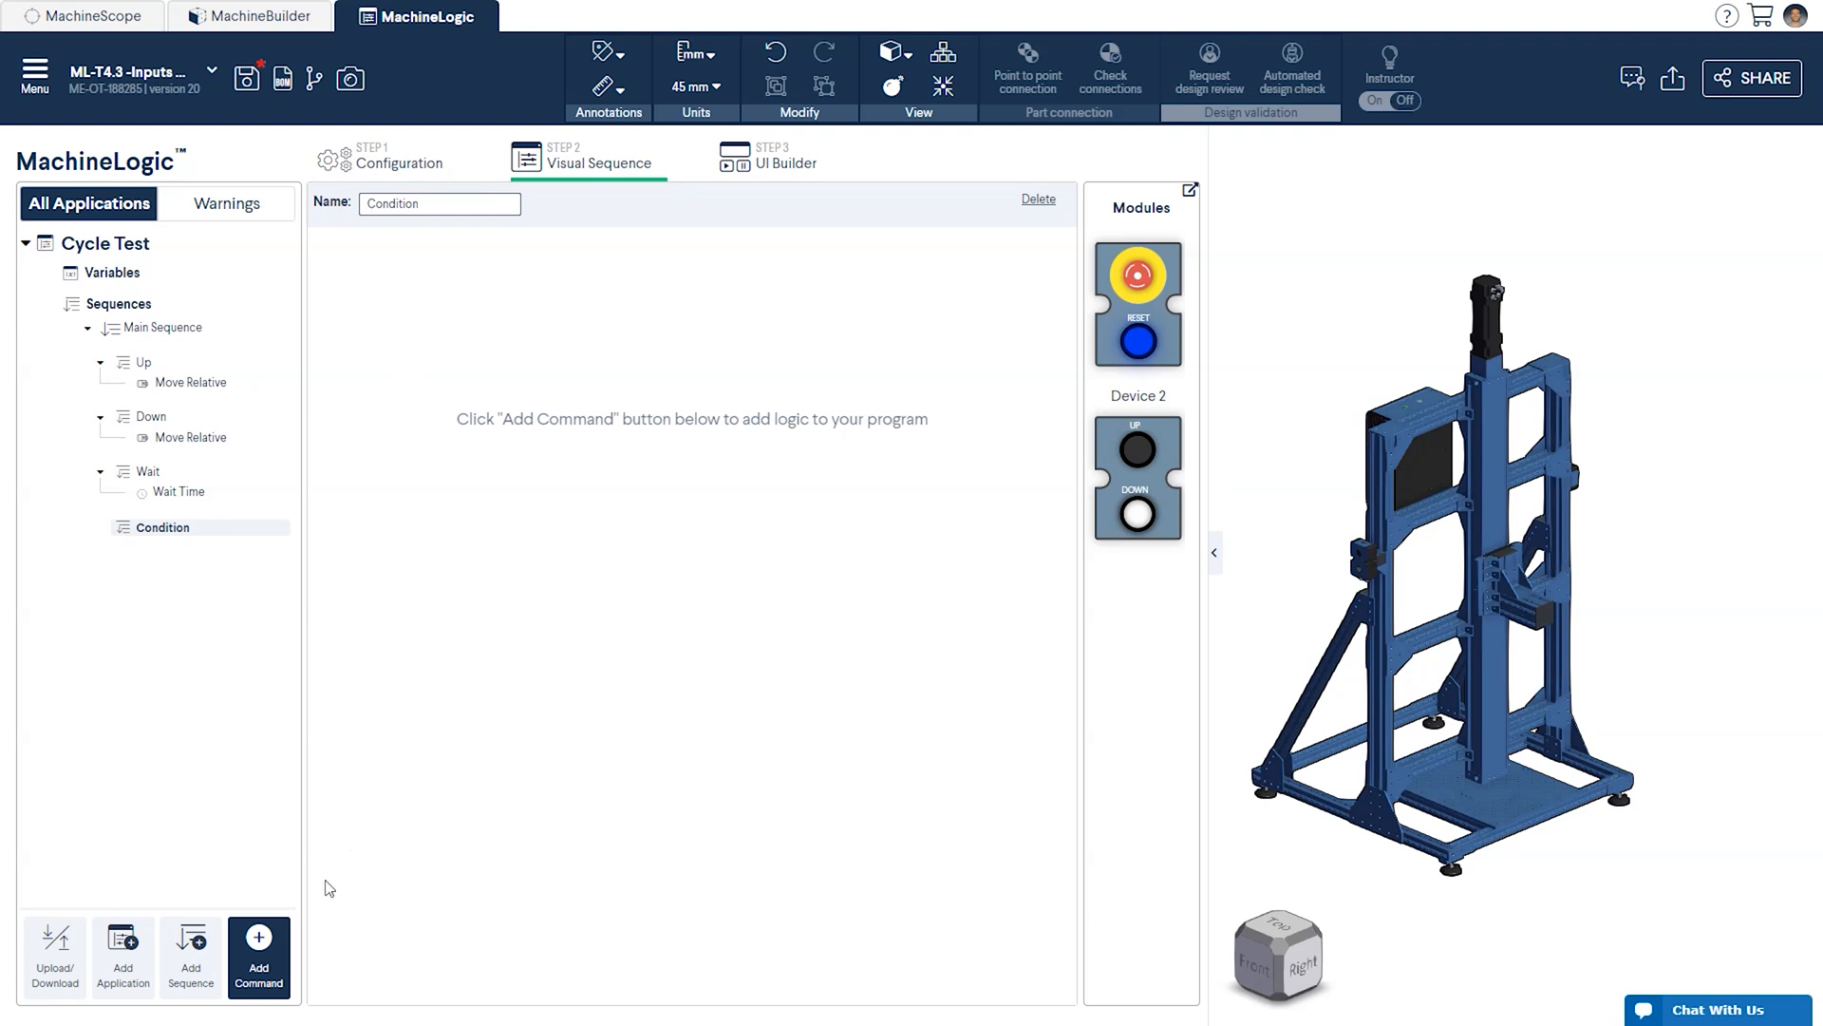
{"action": "left_click", "coordinate": [263, 948]}
{"action": "left_click", "coordinate": [321, 816]}
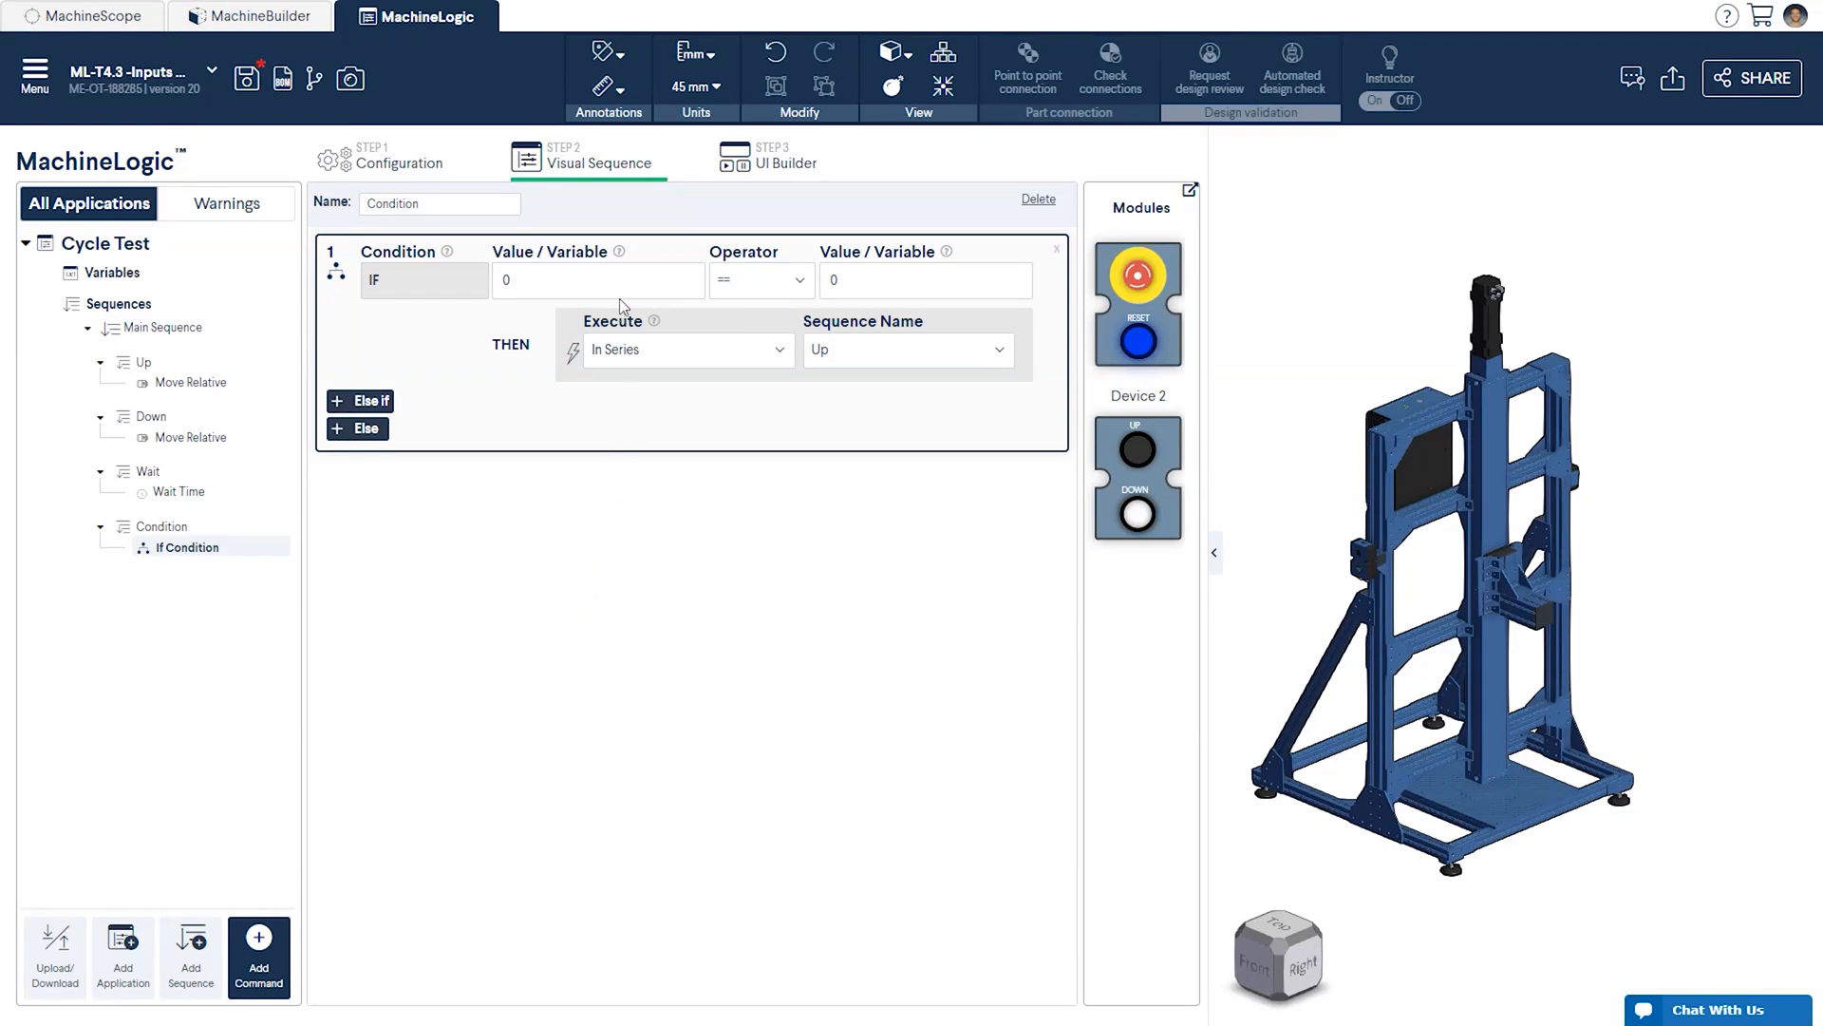
Set the IF comparison to UP == 1, keeping Up as the sequence to run
{"action": "left_click", "coordinate": [541, 279]}
{"action": "key", "text": "BackSpace"}
{"action": "type", "text": "UP"}
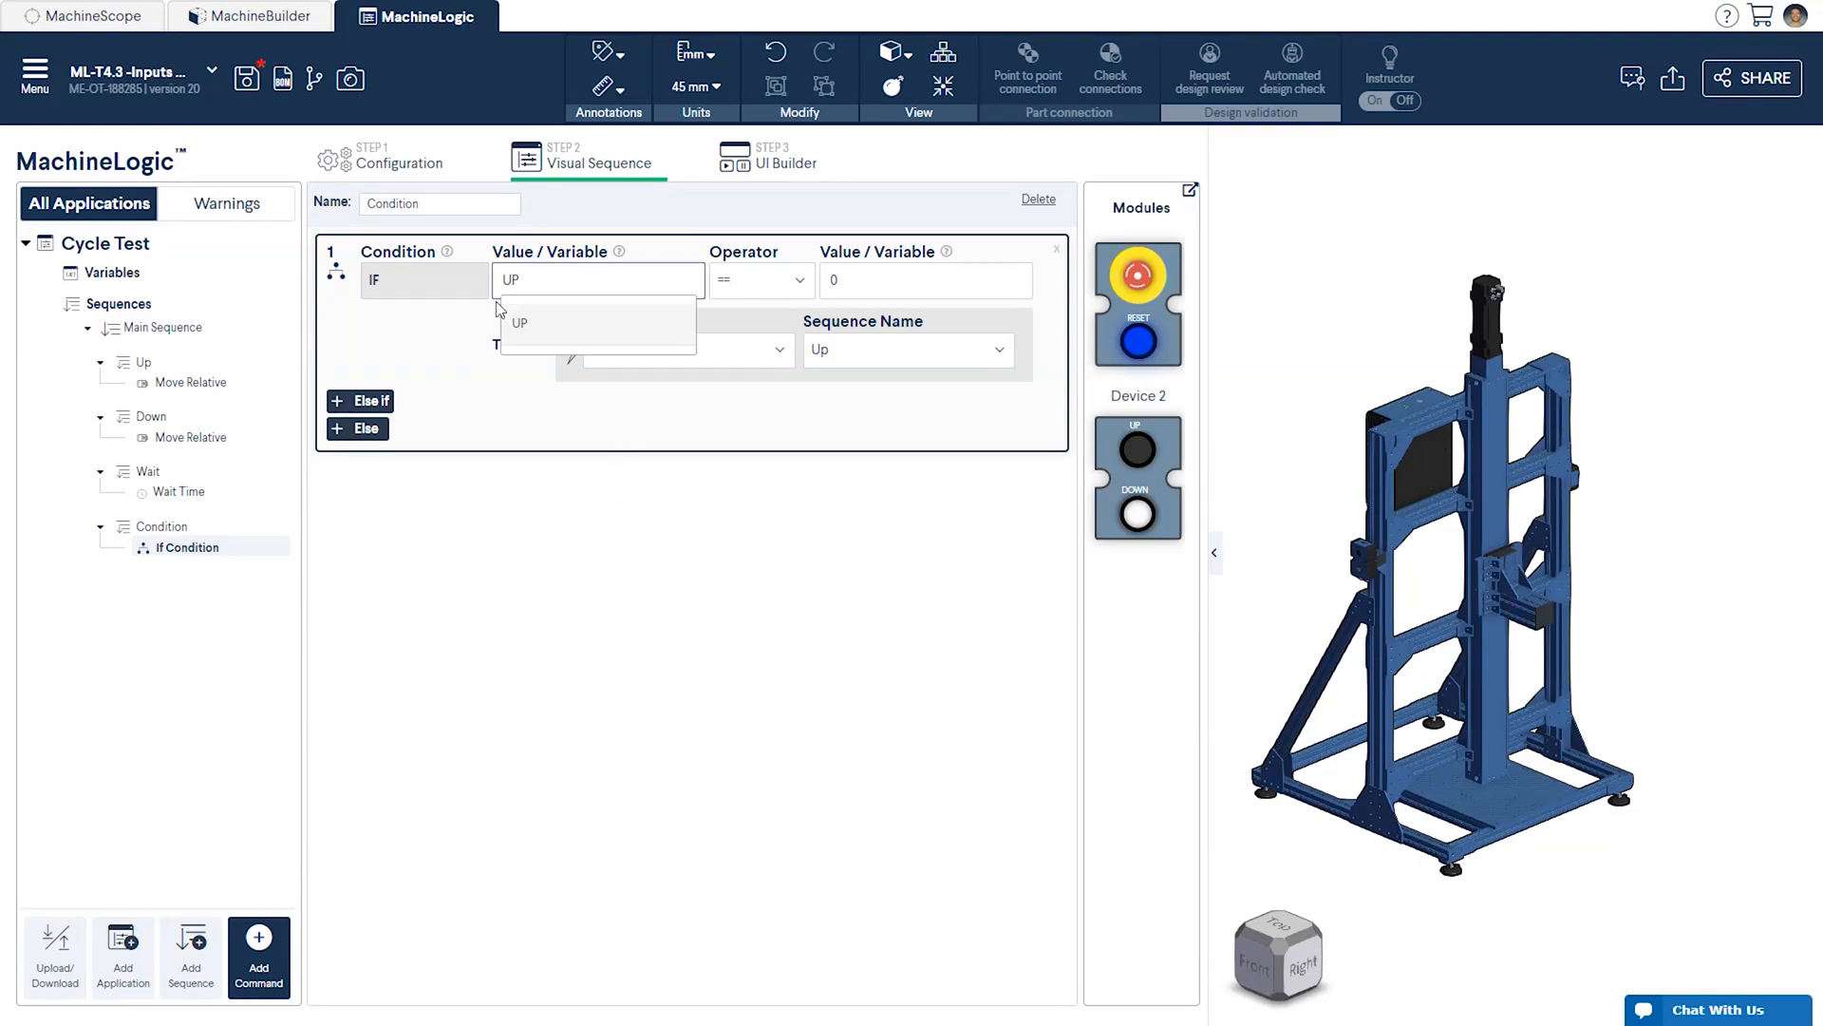
{"action": "left_click", "coordinate": [513, 317]}
{"action": "left_click", "coordinate": [855, 281]}
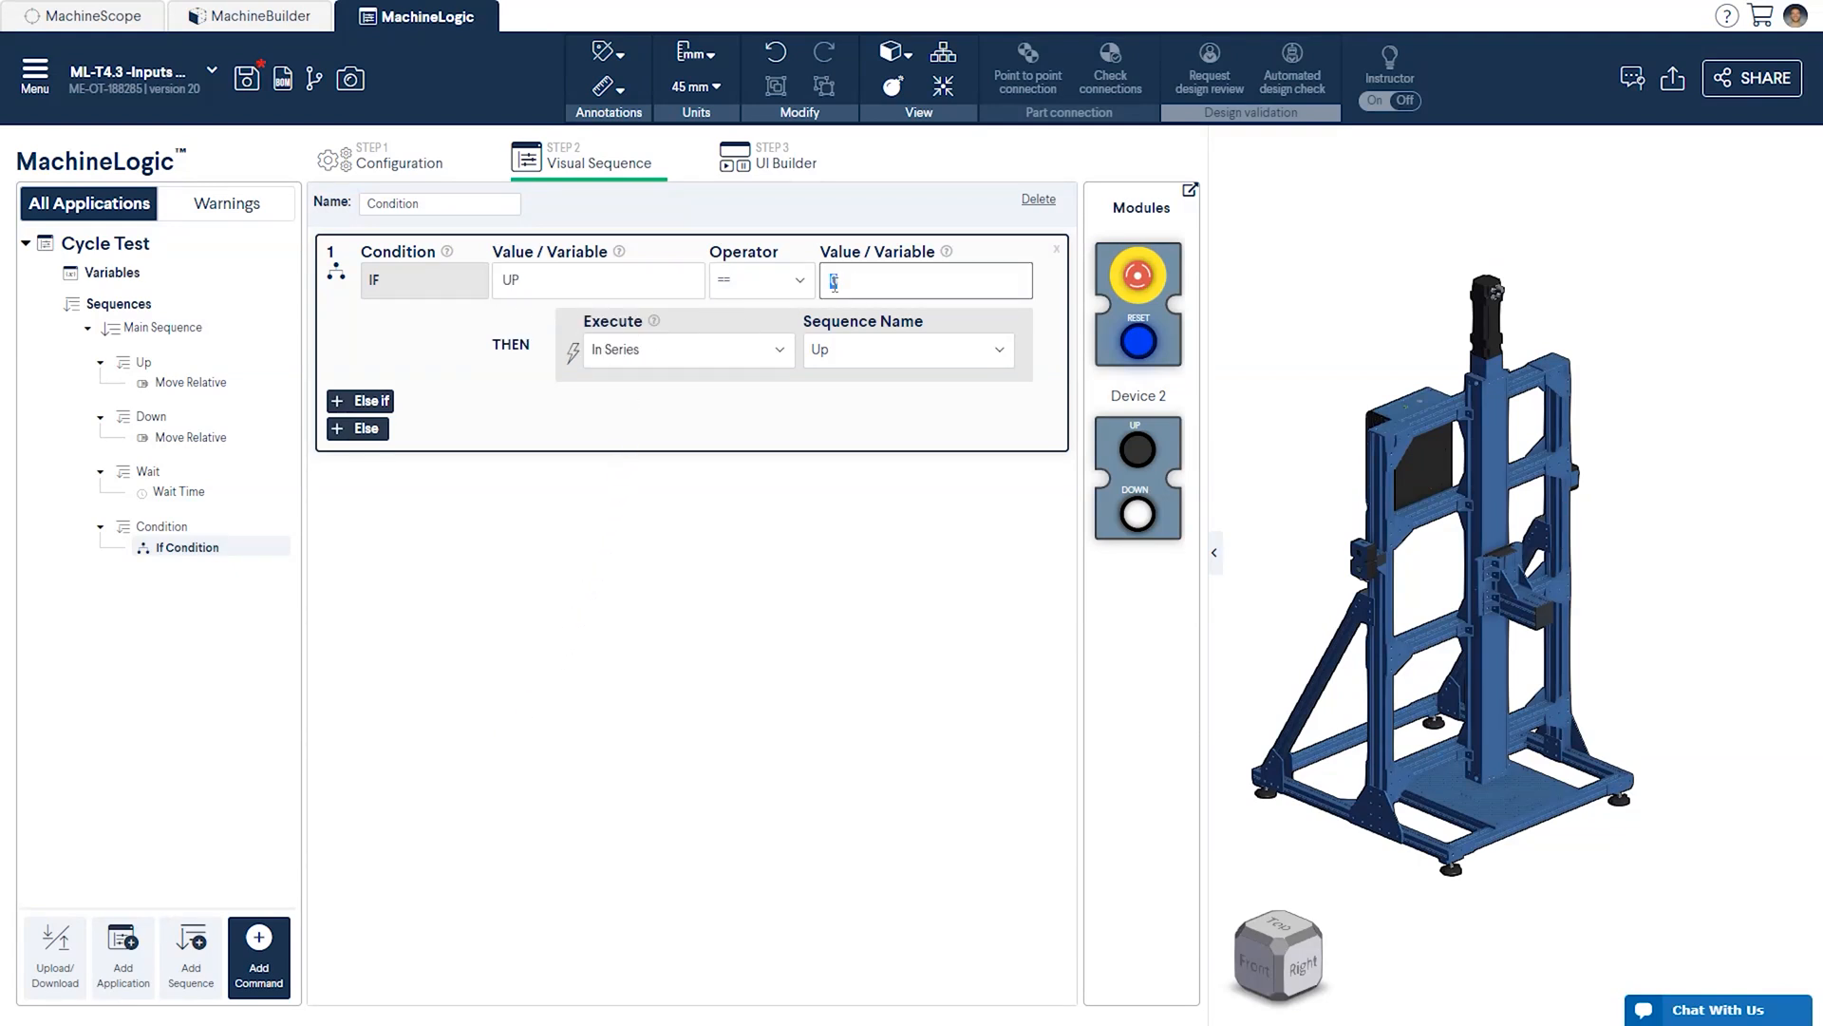
{"action": "key", "text": "BackSpace"}
{"action": "type", "text": "1"}
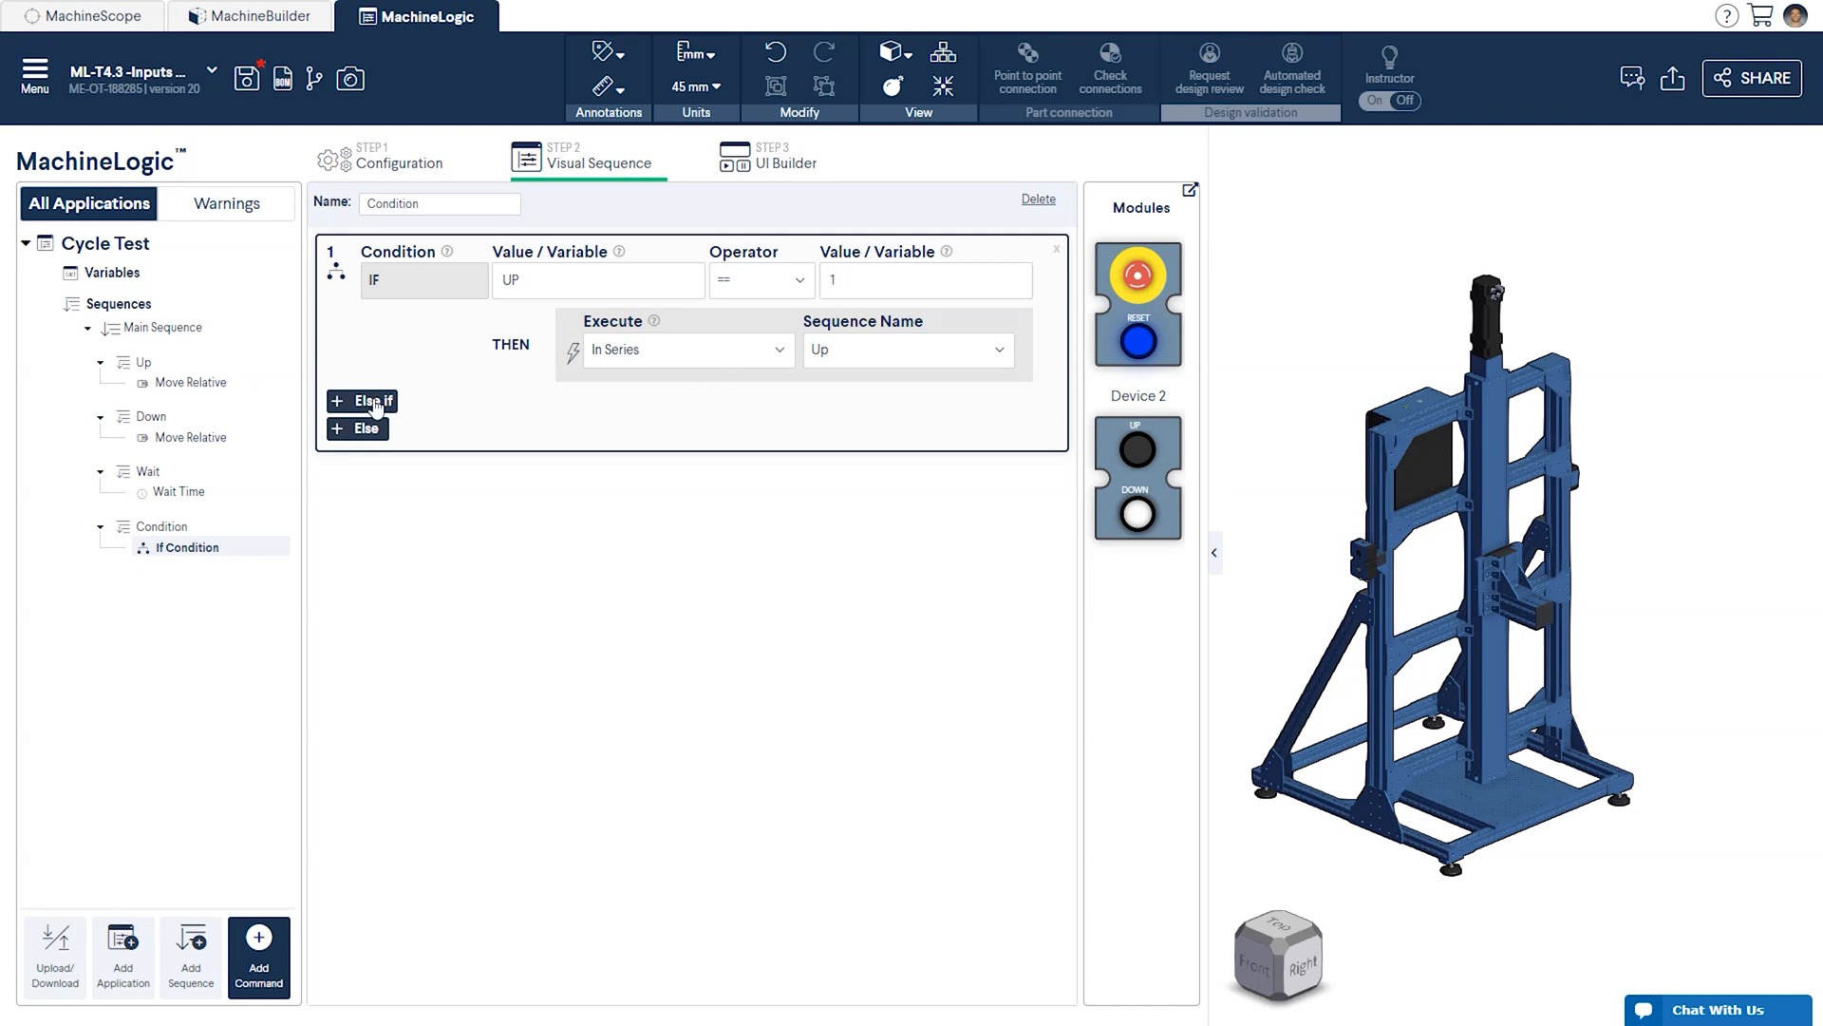
Add an else-if branch running the Down sequence when DOWN == 1
{"action": "left_click", "coordinate": [360, 401]}
{"action": "double_click", "coordinate": [504, 426]}
{"action": "type", "text": "DOW"}
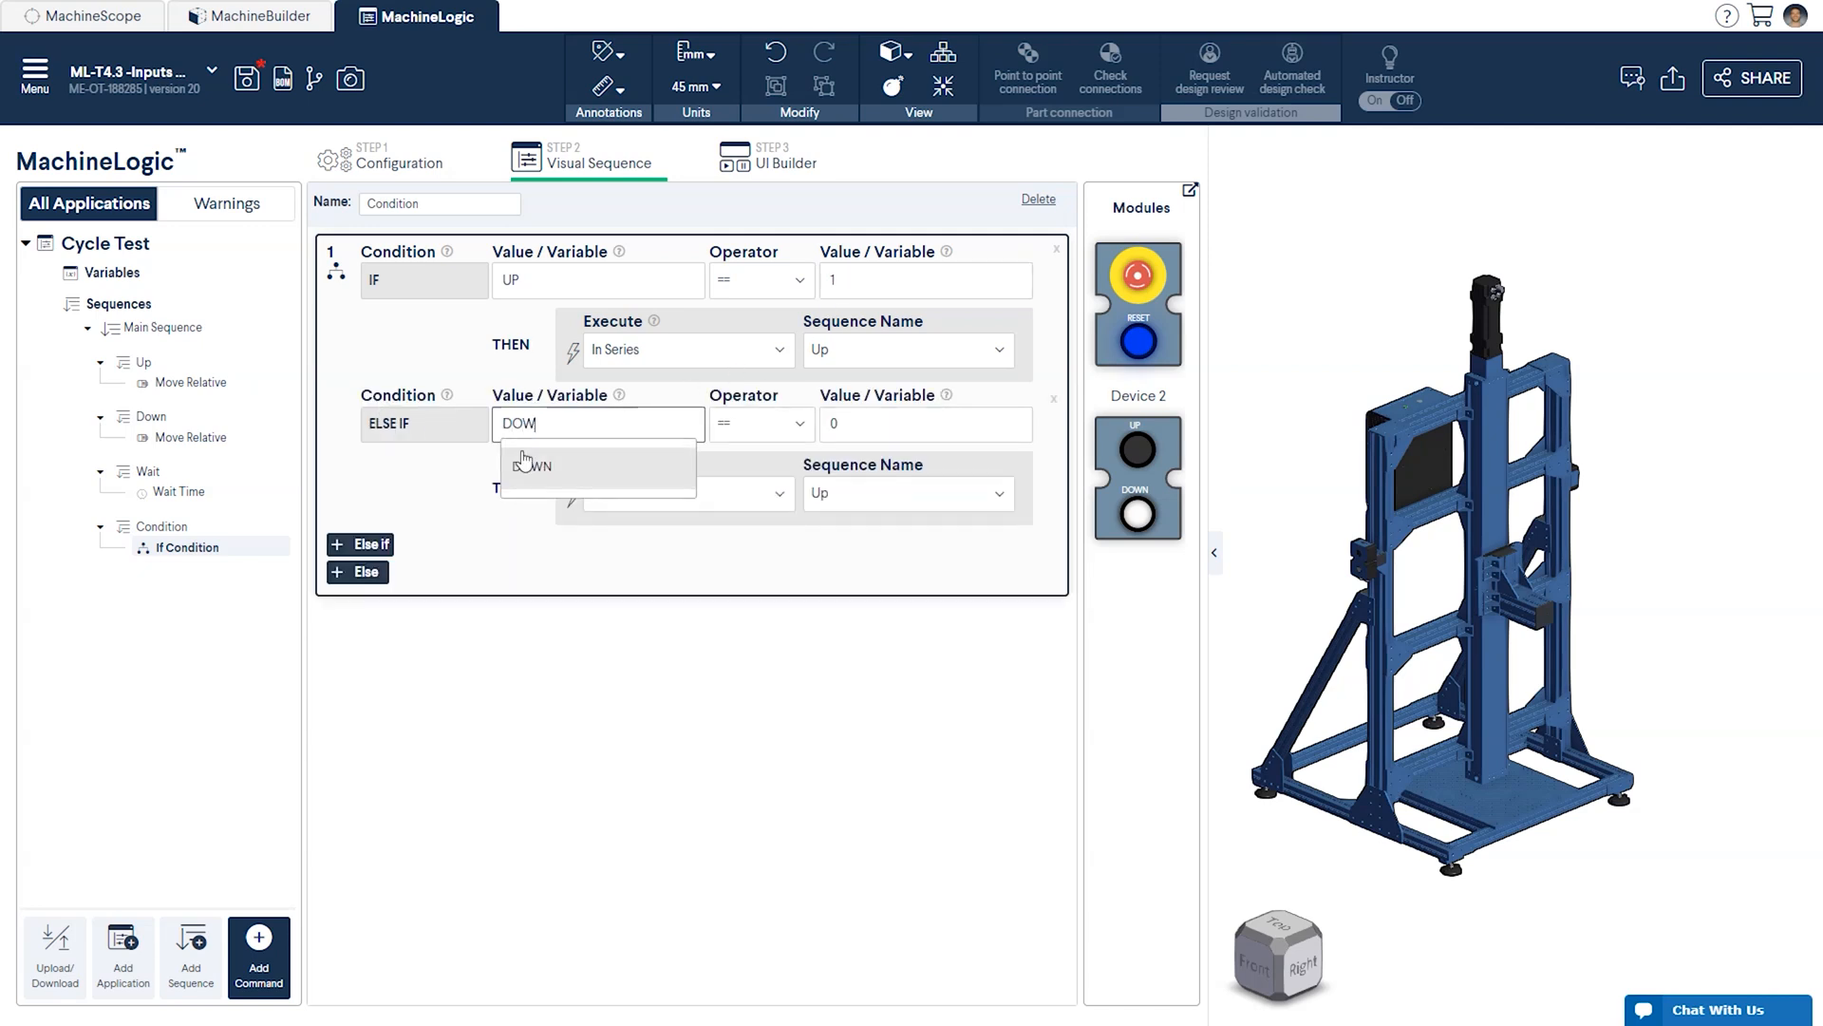
{"action": "left_click", "coordinate": [528, 465]}
{"action": "left_click", "coordinate": [834, 423]}
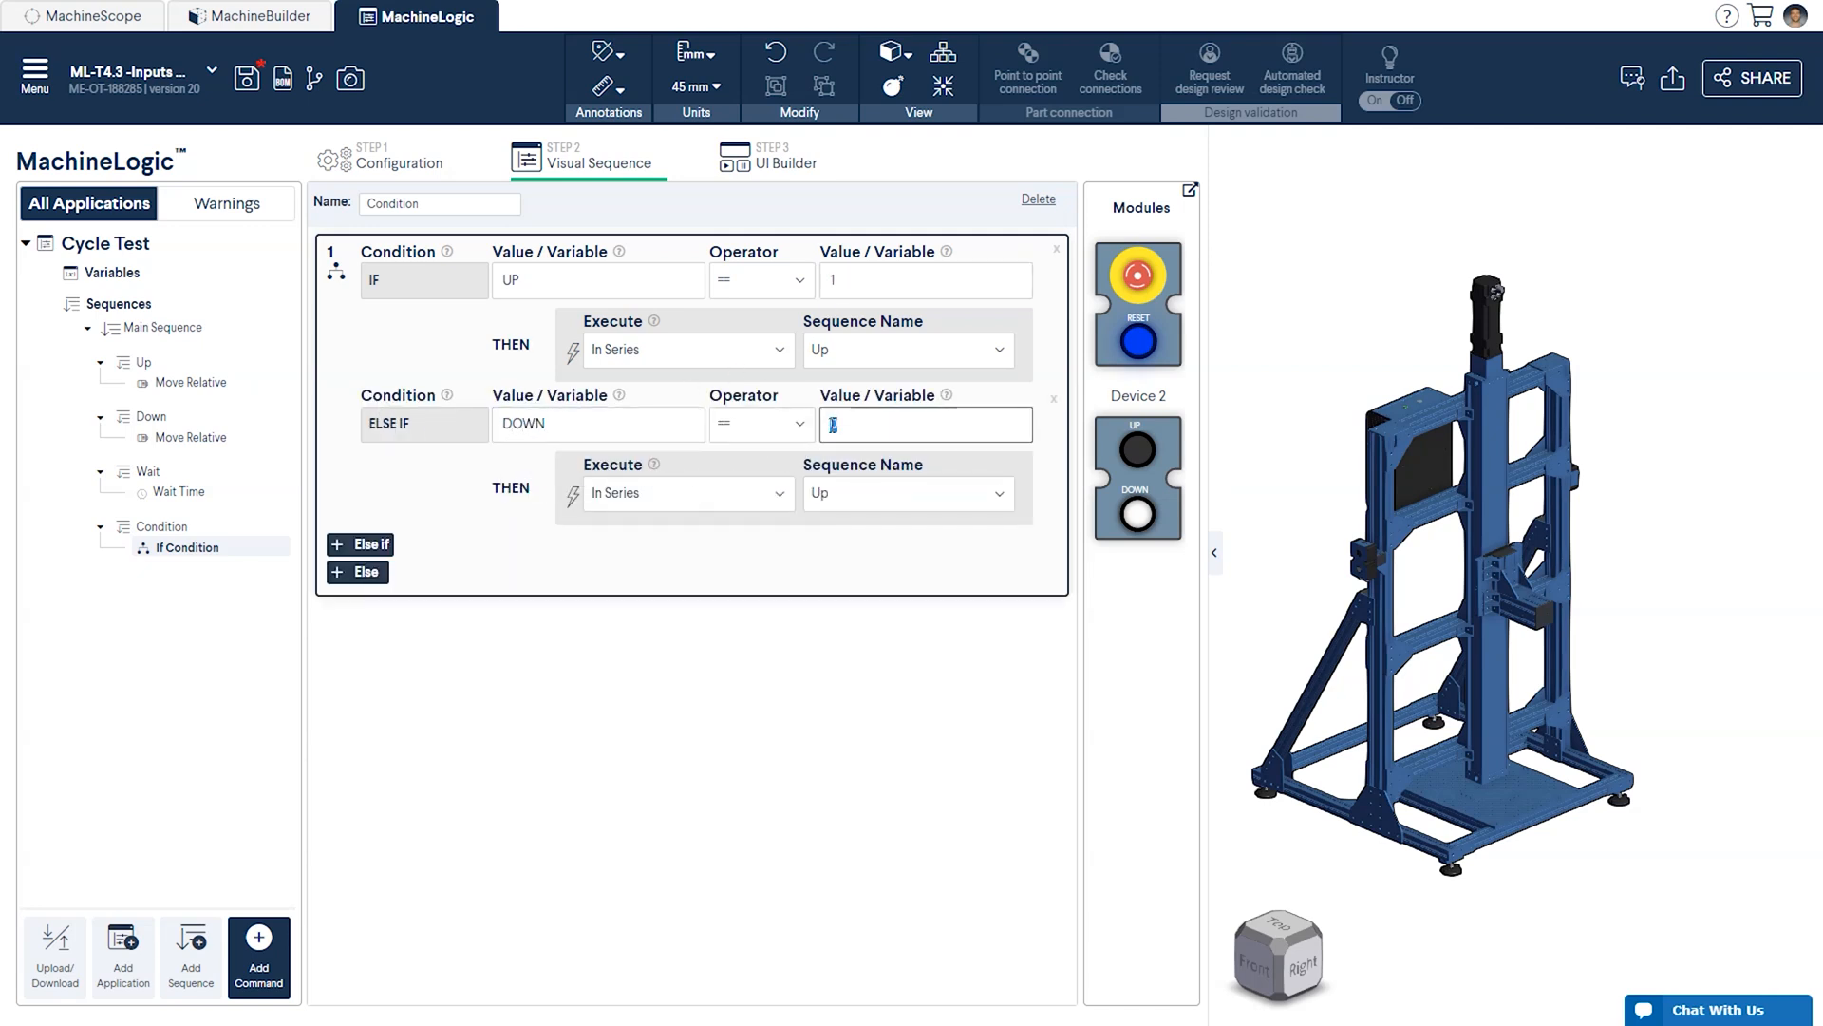
{"action": "key", "text": "BackSpace"}
{"action": "left_click", "coordinate": [846, 492]}
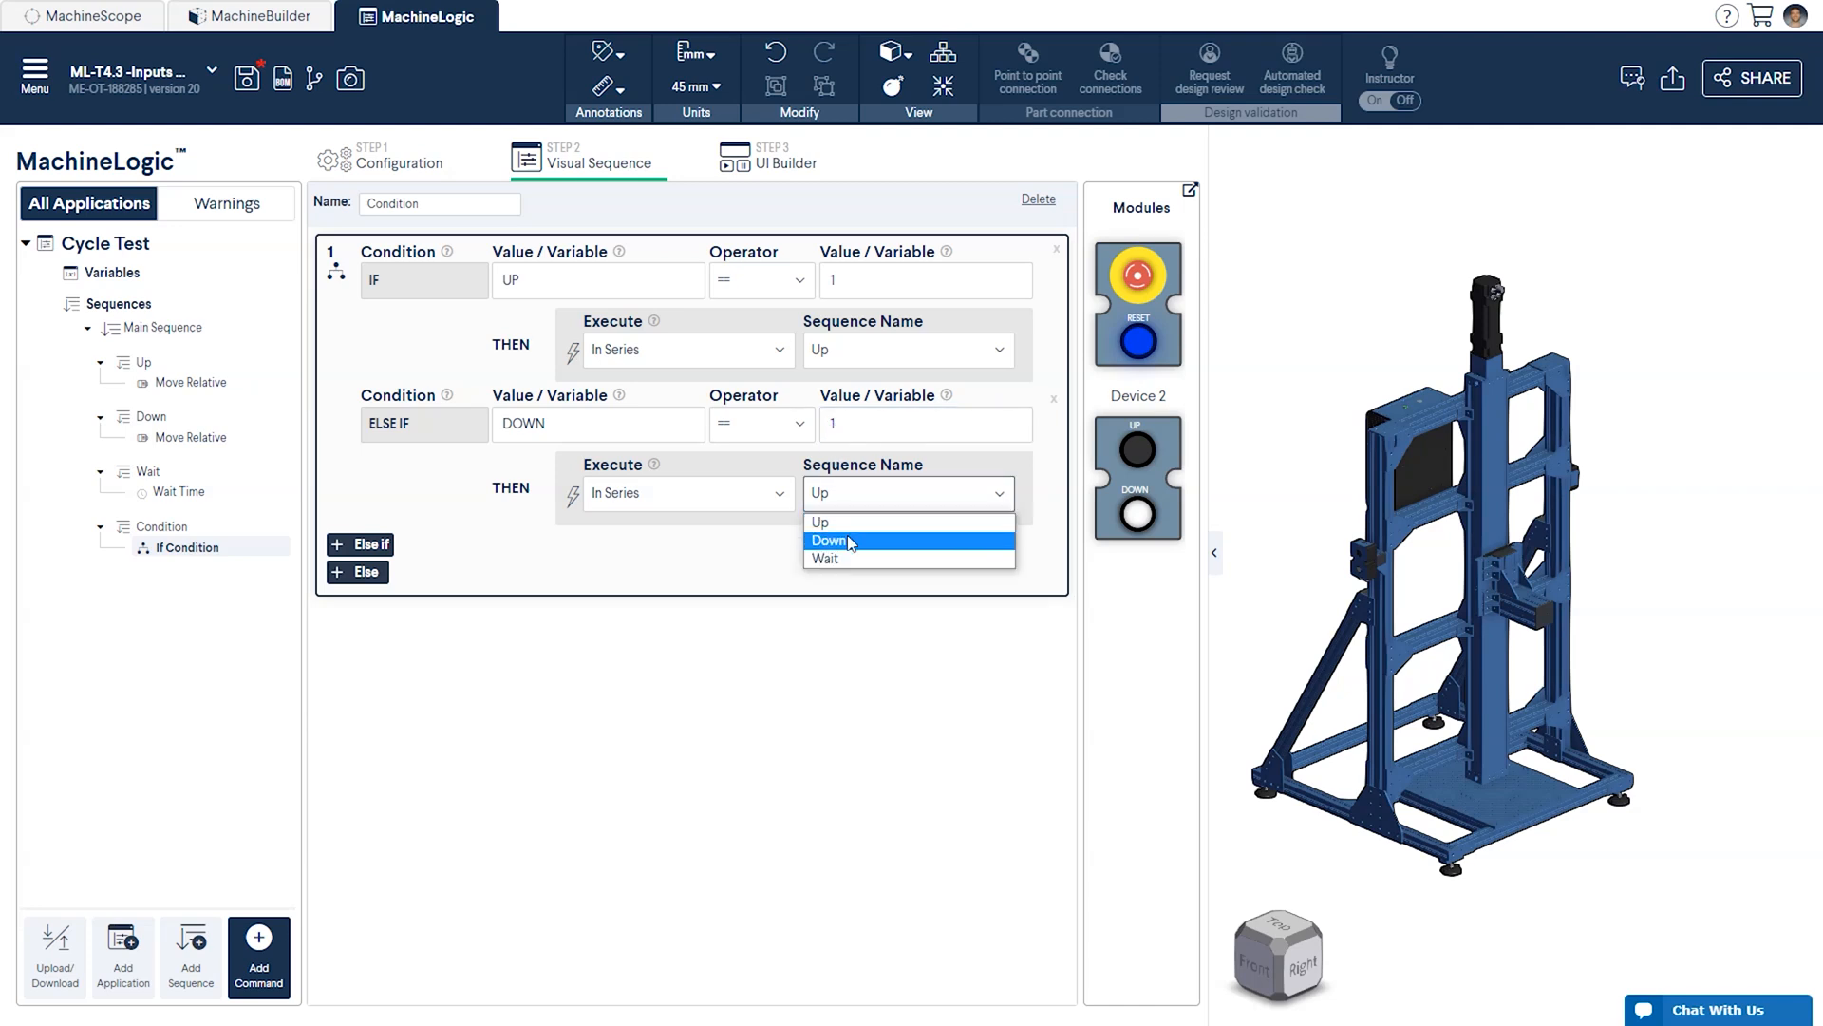
{"action": "left_click", "coordinate": [849, 539]}
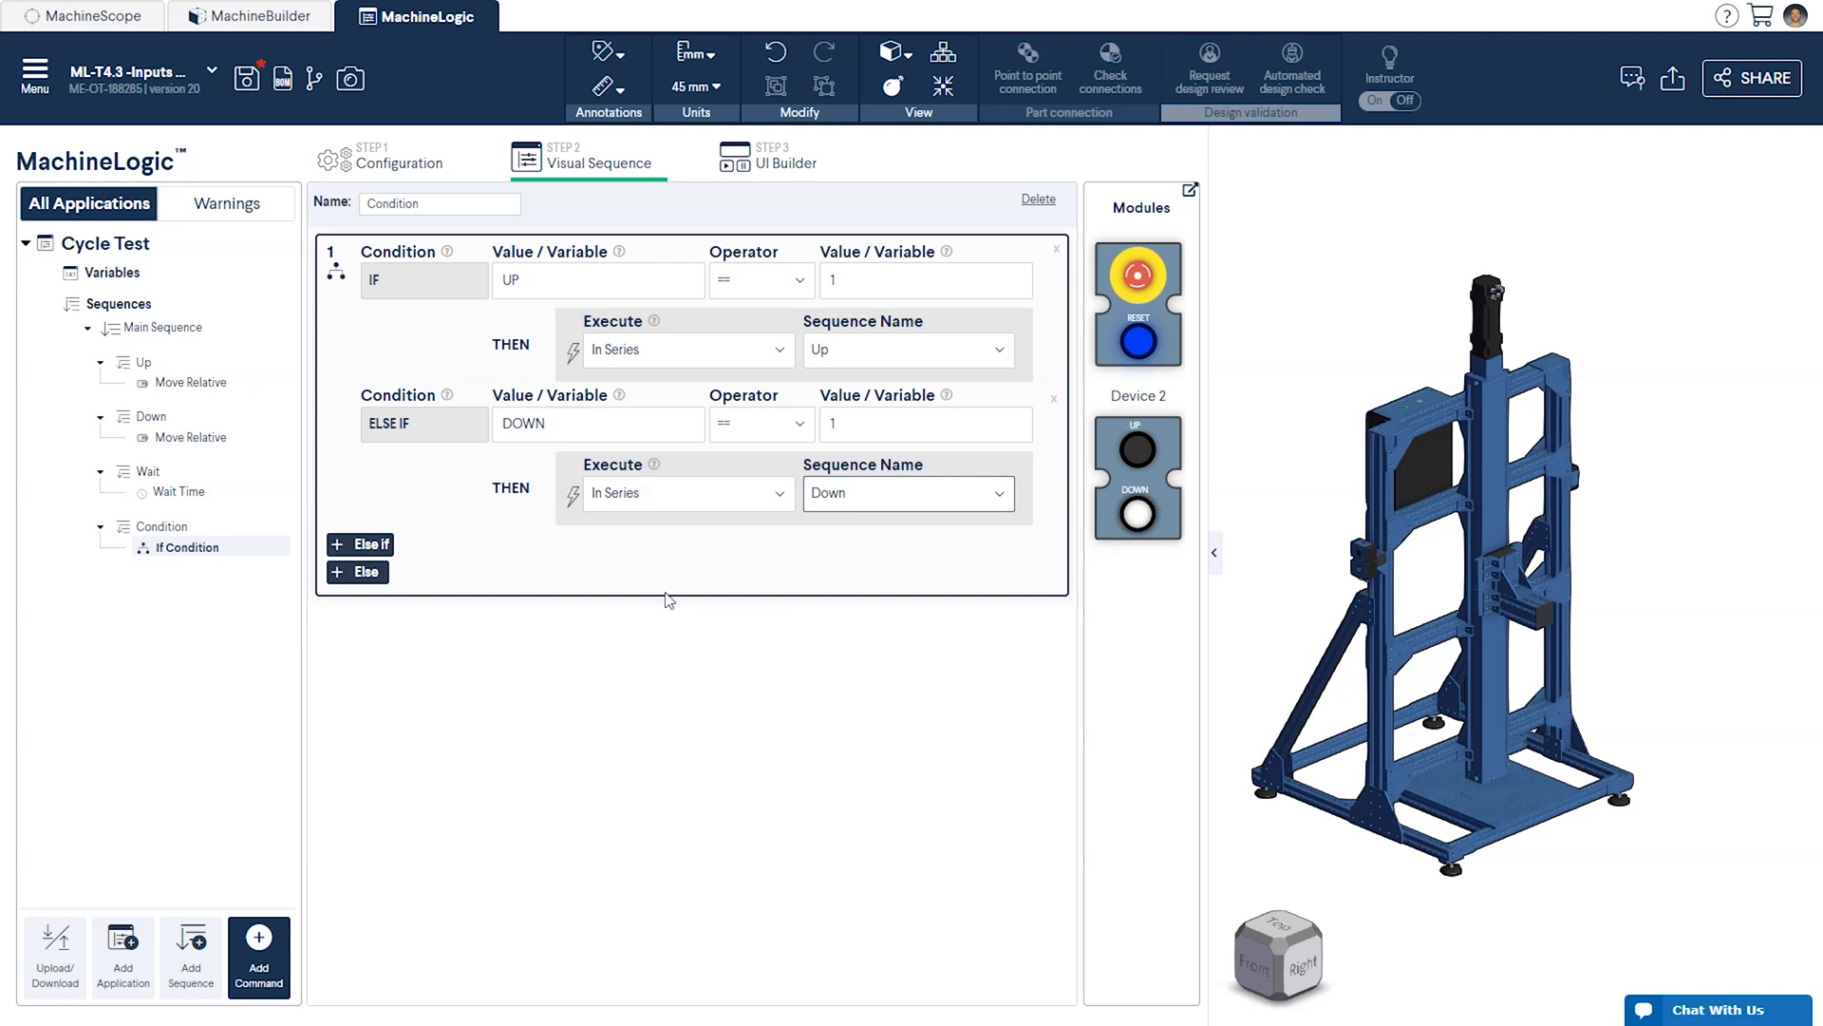
Add an else branch that runs the Wait sequence
{"action": "left_click", "coordinate": [379, 573]}
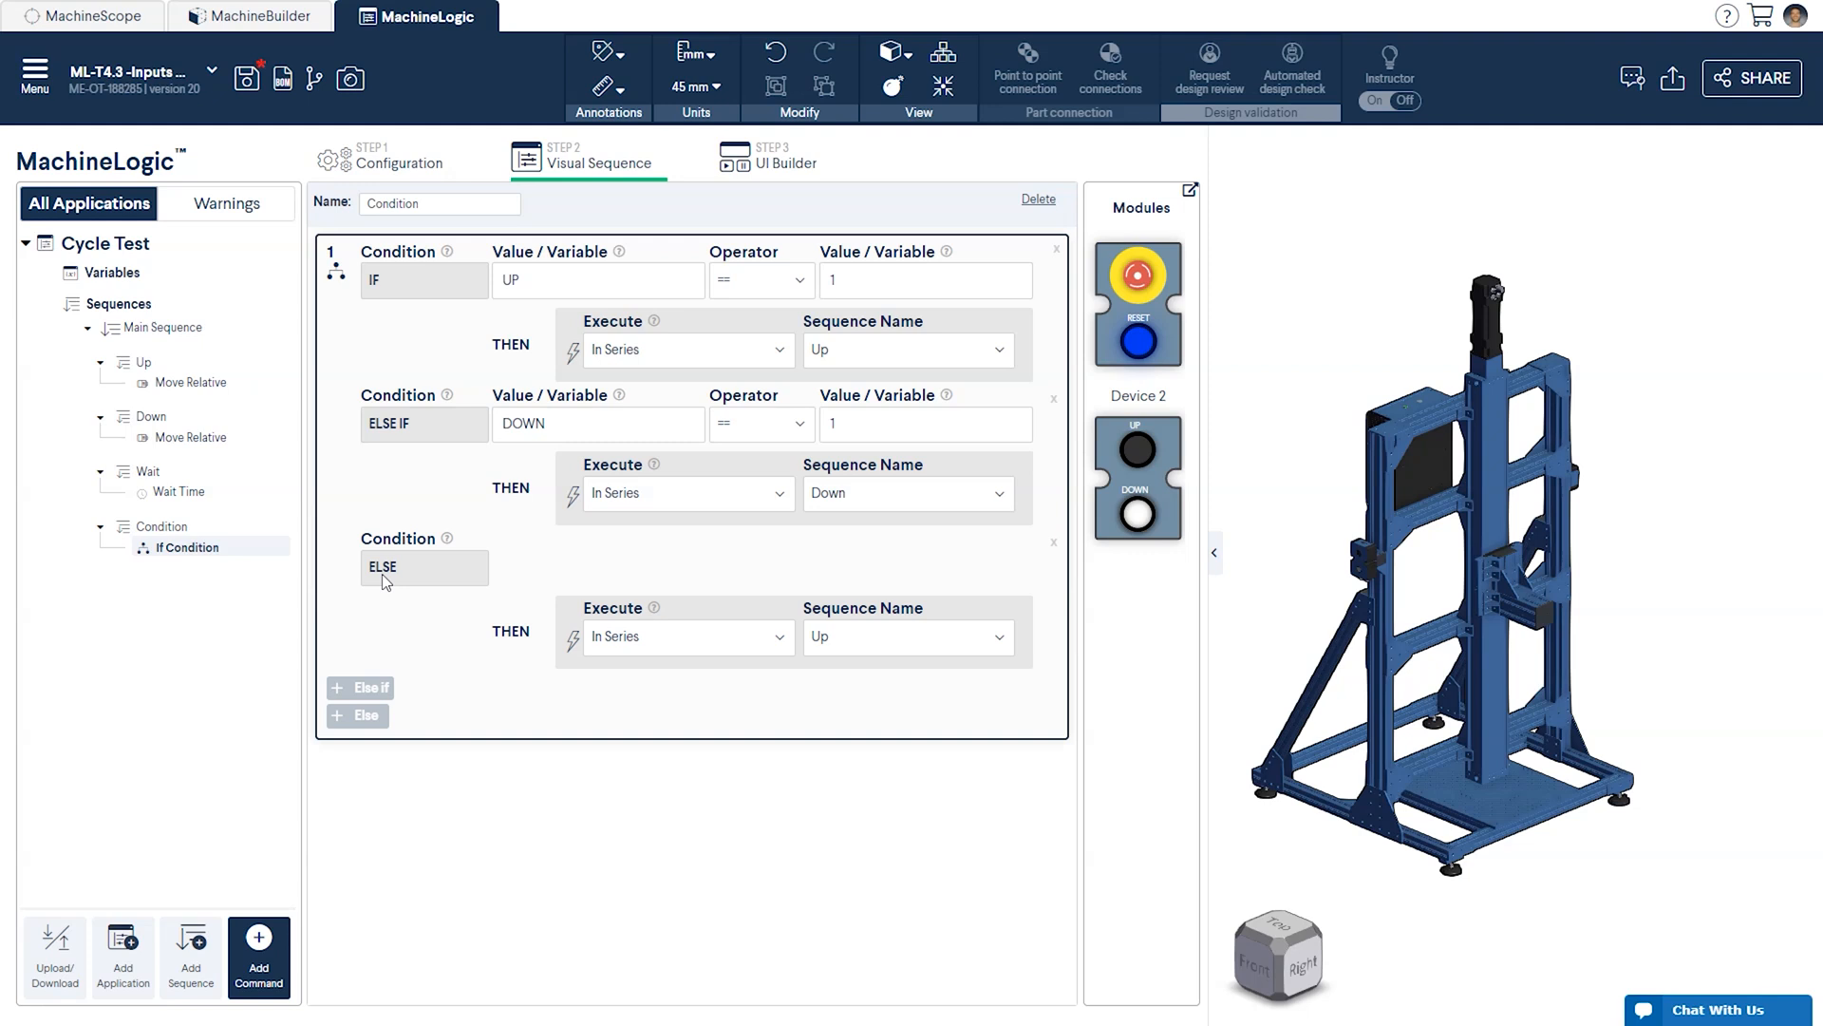
{"action": "left_click", "coordinate": [906, 636]}
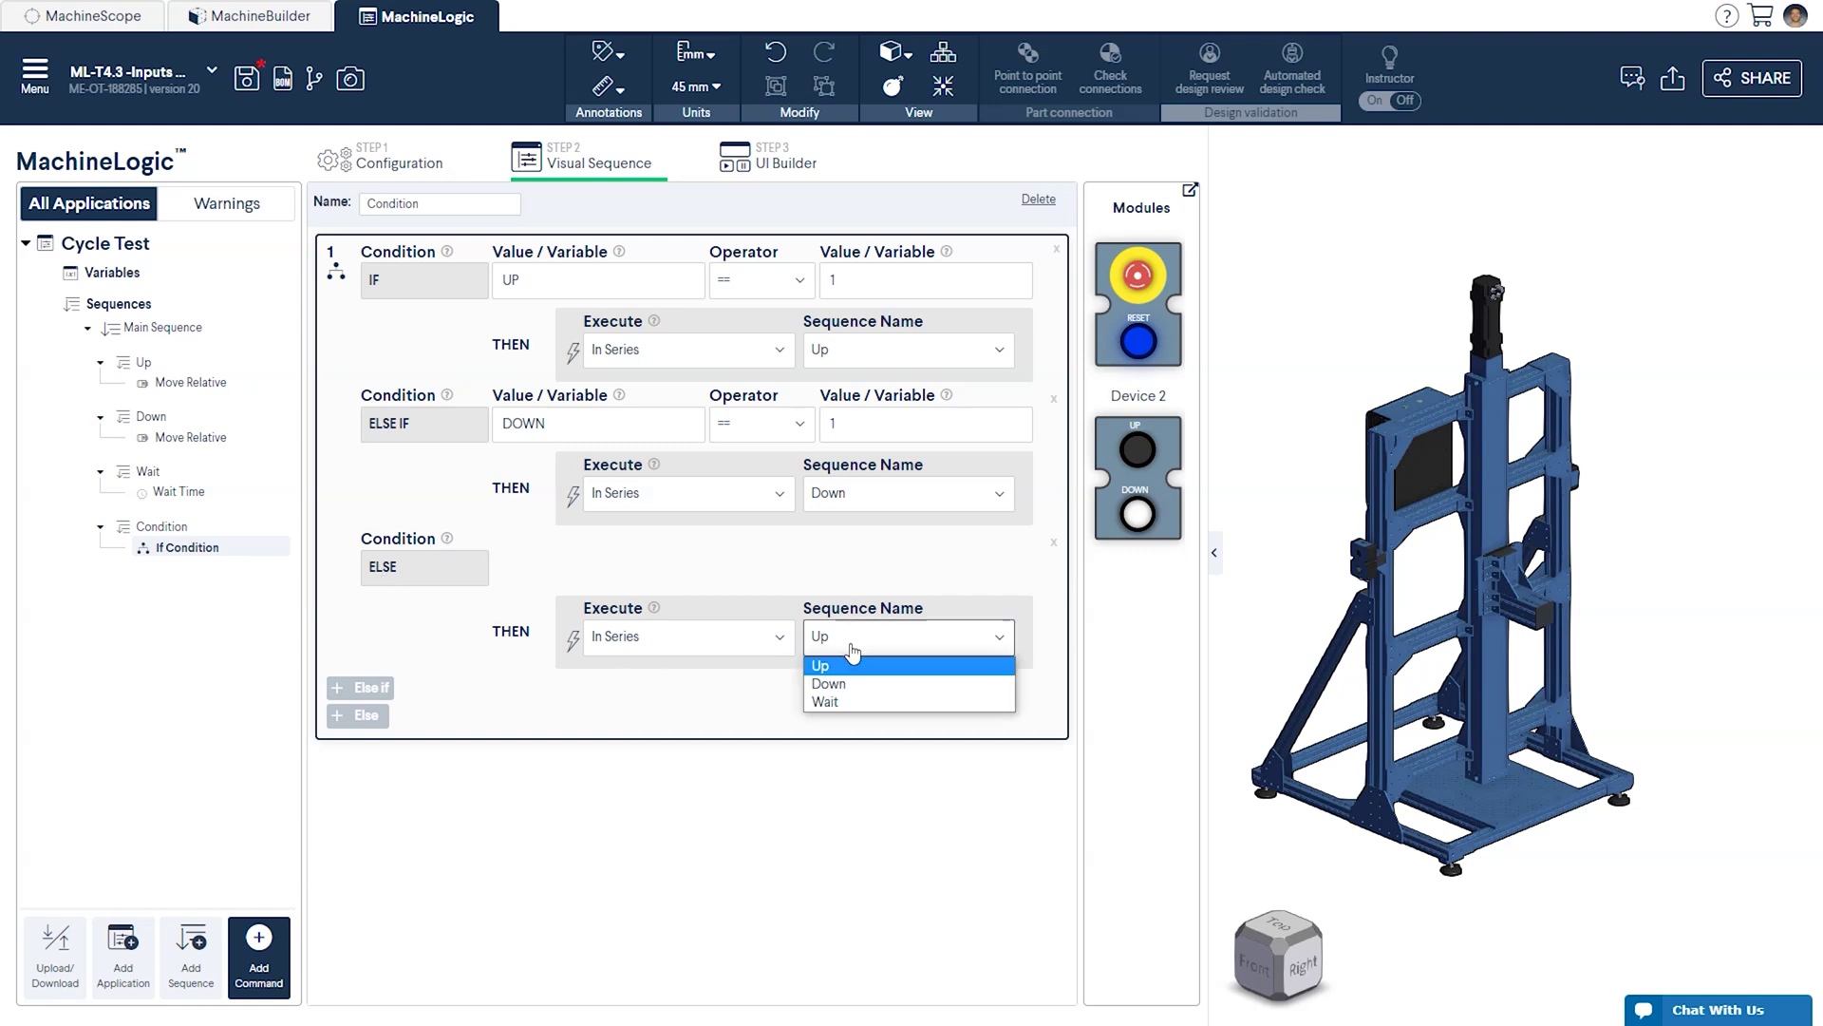
{"action": "left_click", "coordinate": [855, 704]}
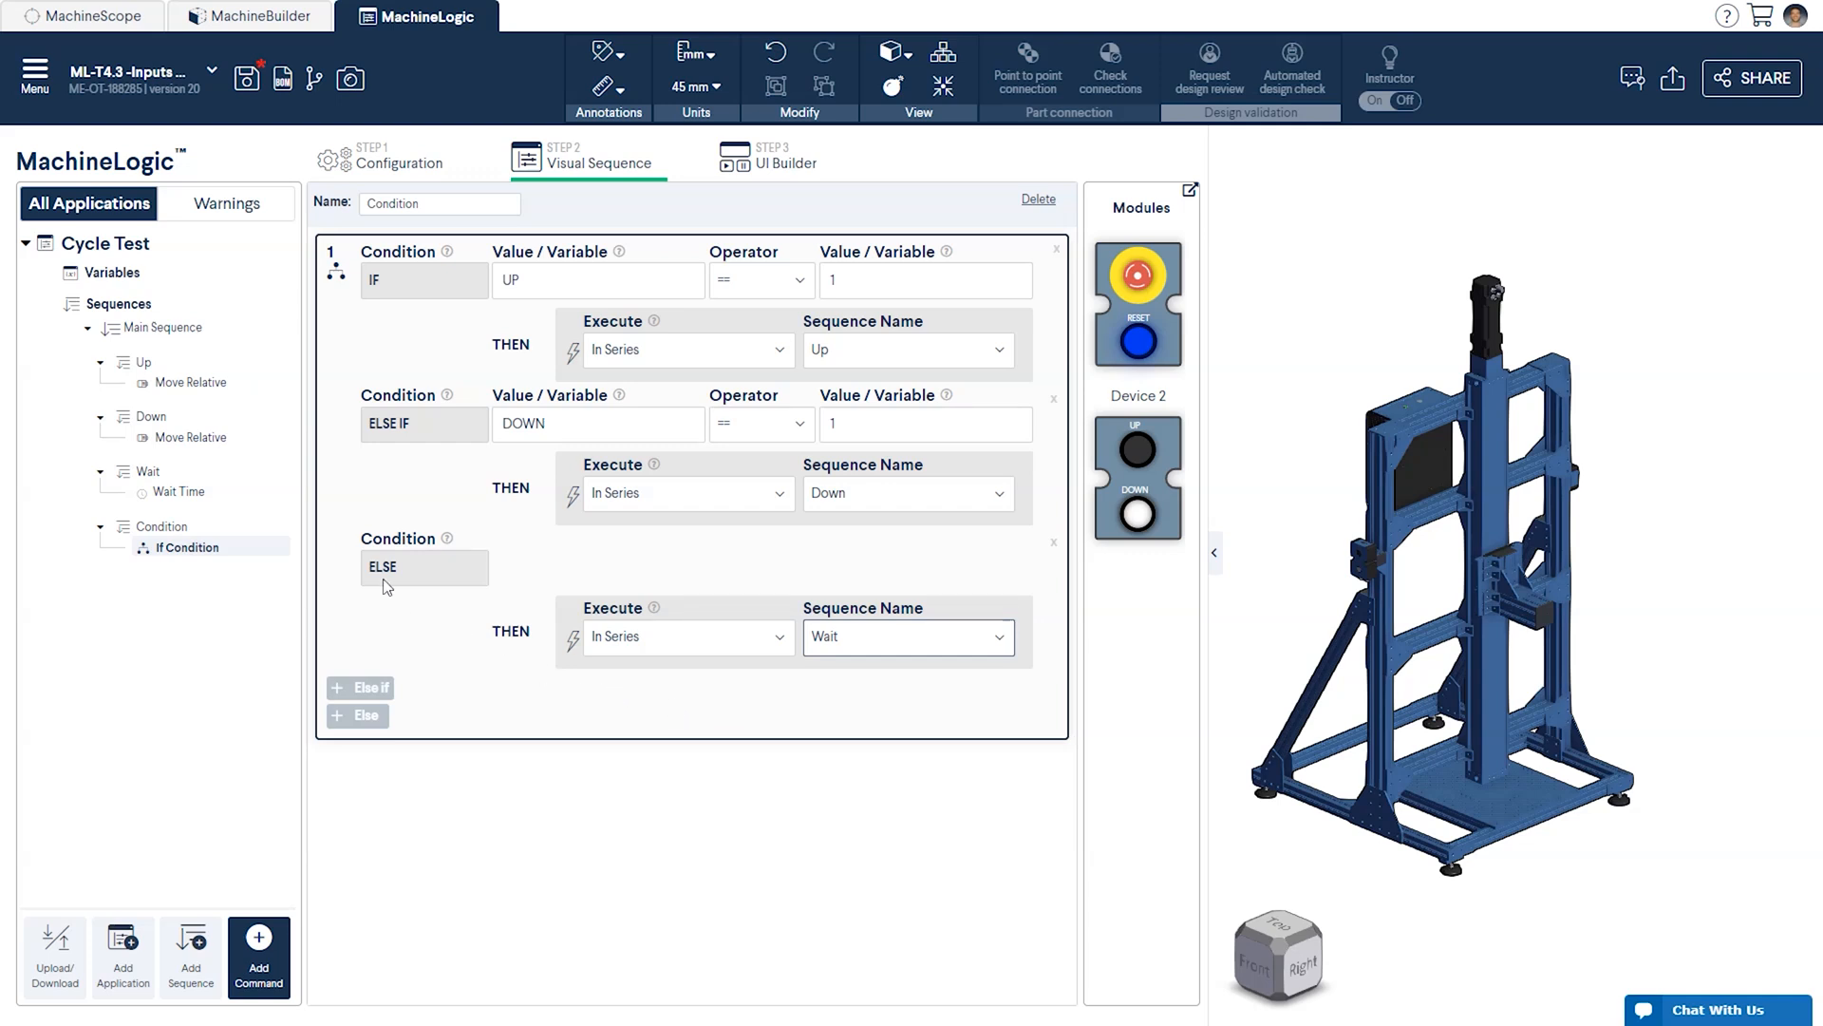
Add a forever loop to the Main Sequence that runs the Condition sequence
{"action": "left_click", "coordinate": [164, 328]}
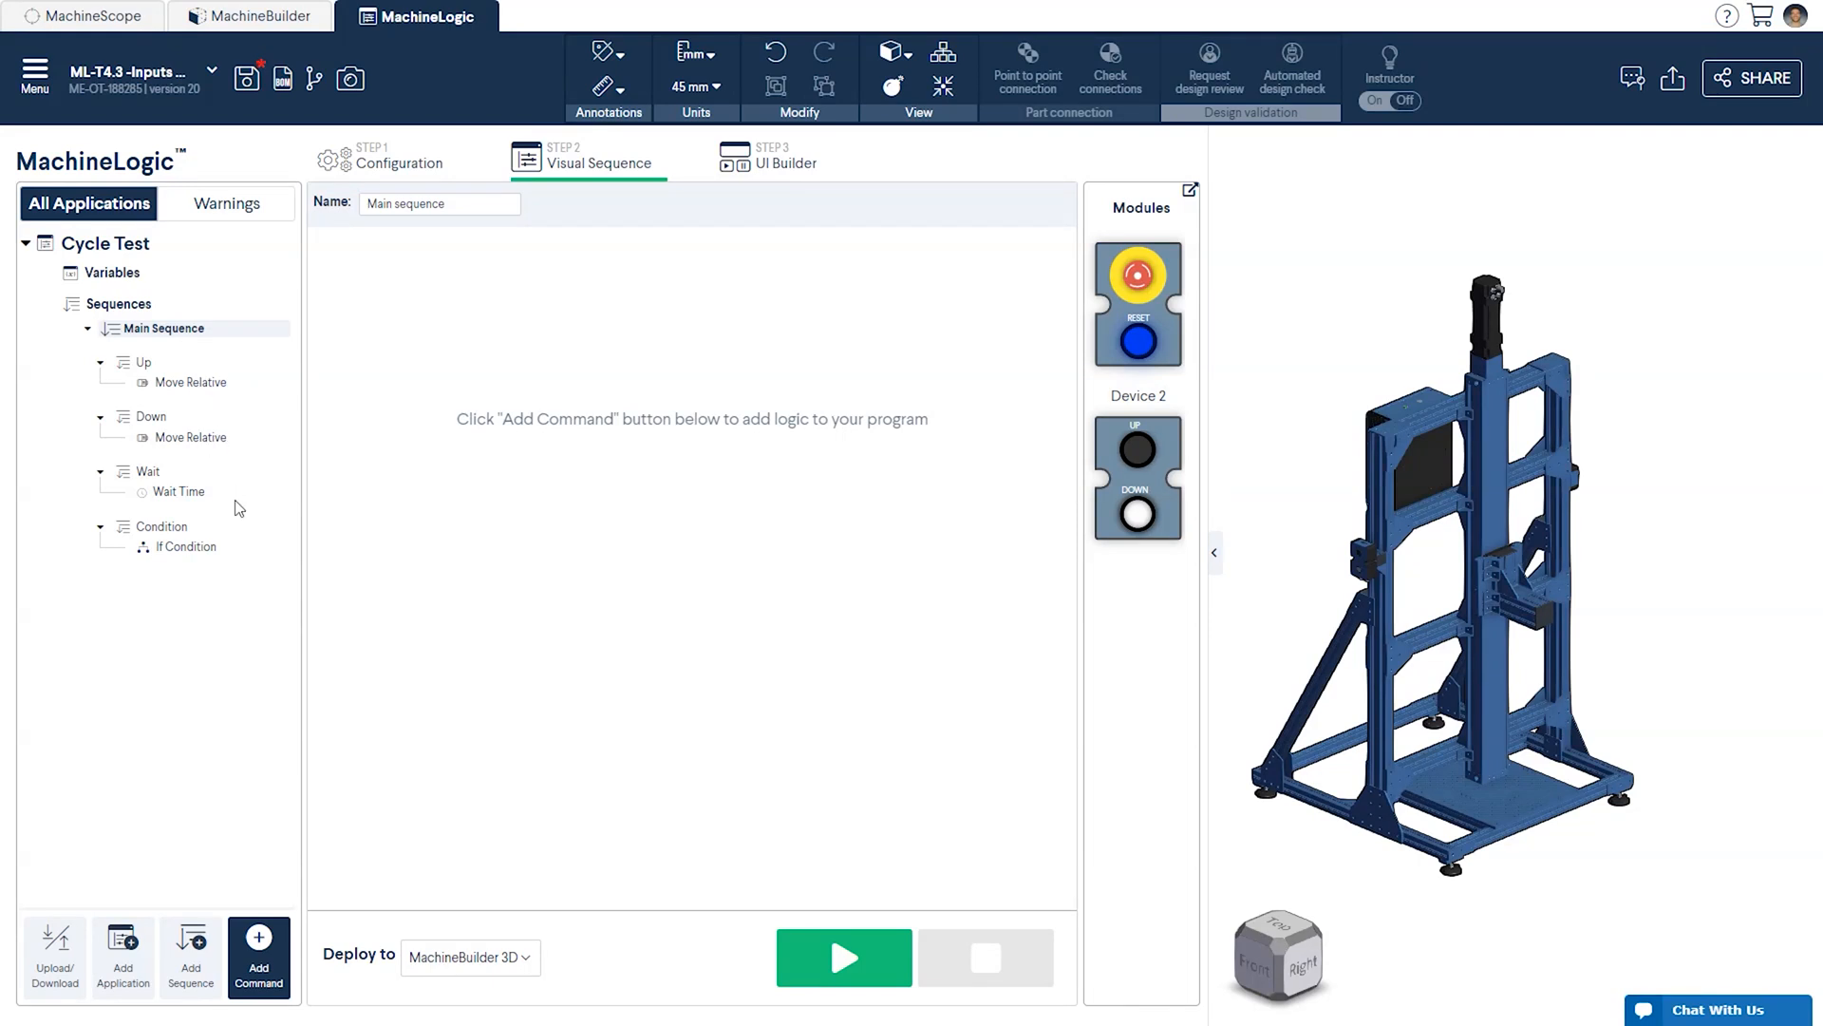
{"action": "left_click", "coordinate": [260, 956]}
{"action": "left_click", "coordinate": [343, 863]}
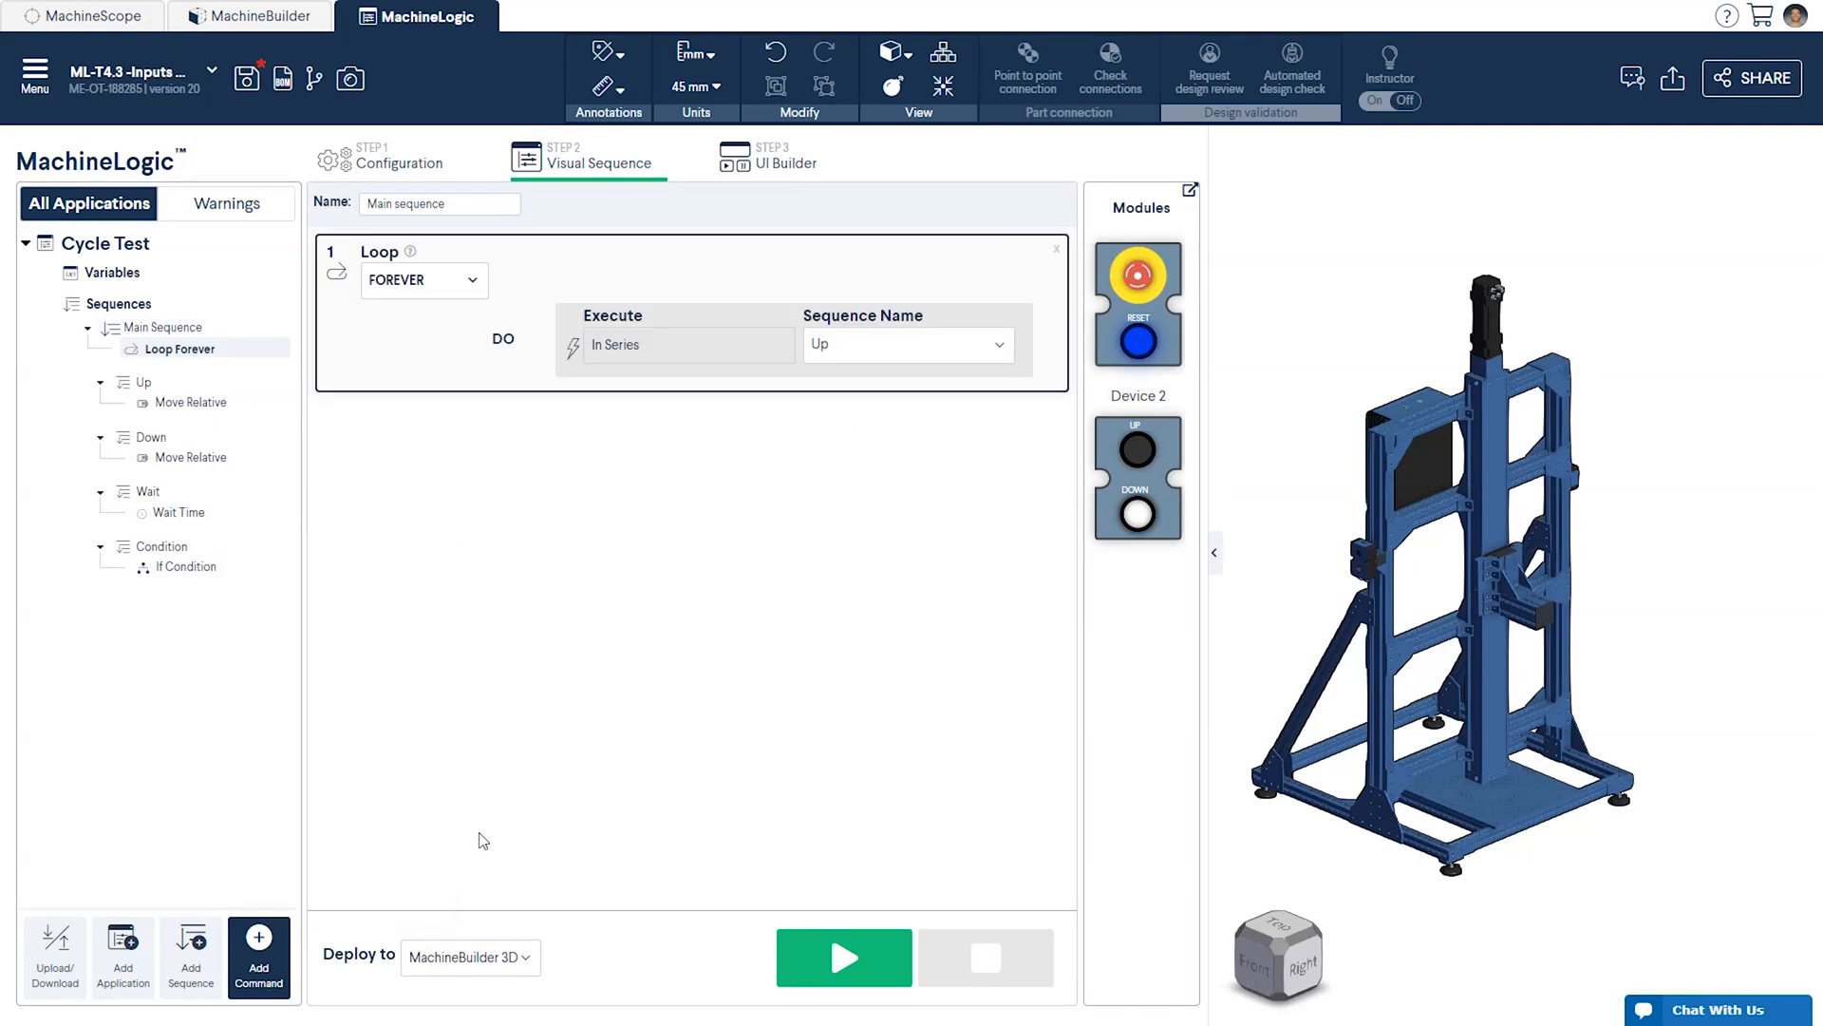
{"action": "left_click", "coordinate": [909, 345]}
{"action": "left_click", "coordinate": [899, 430]}
{"action": "left_click", "coordinate": [897, 431]}
Run the simulation and press UP then DOWN on Device 2 to raise and lower the carriage
{"action": "left_click", "coordinate": [850, 959]}
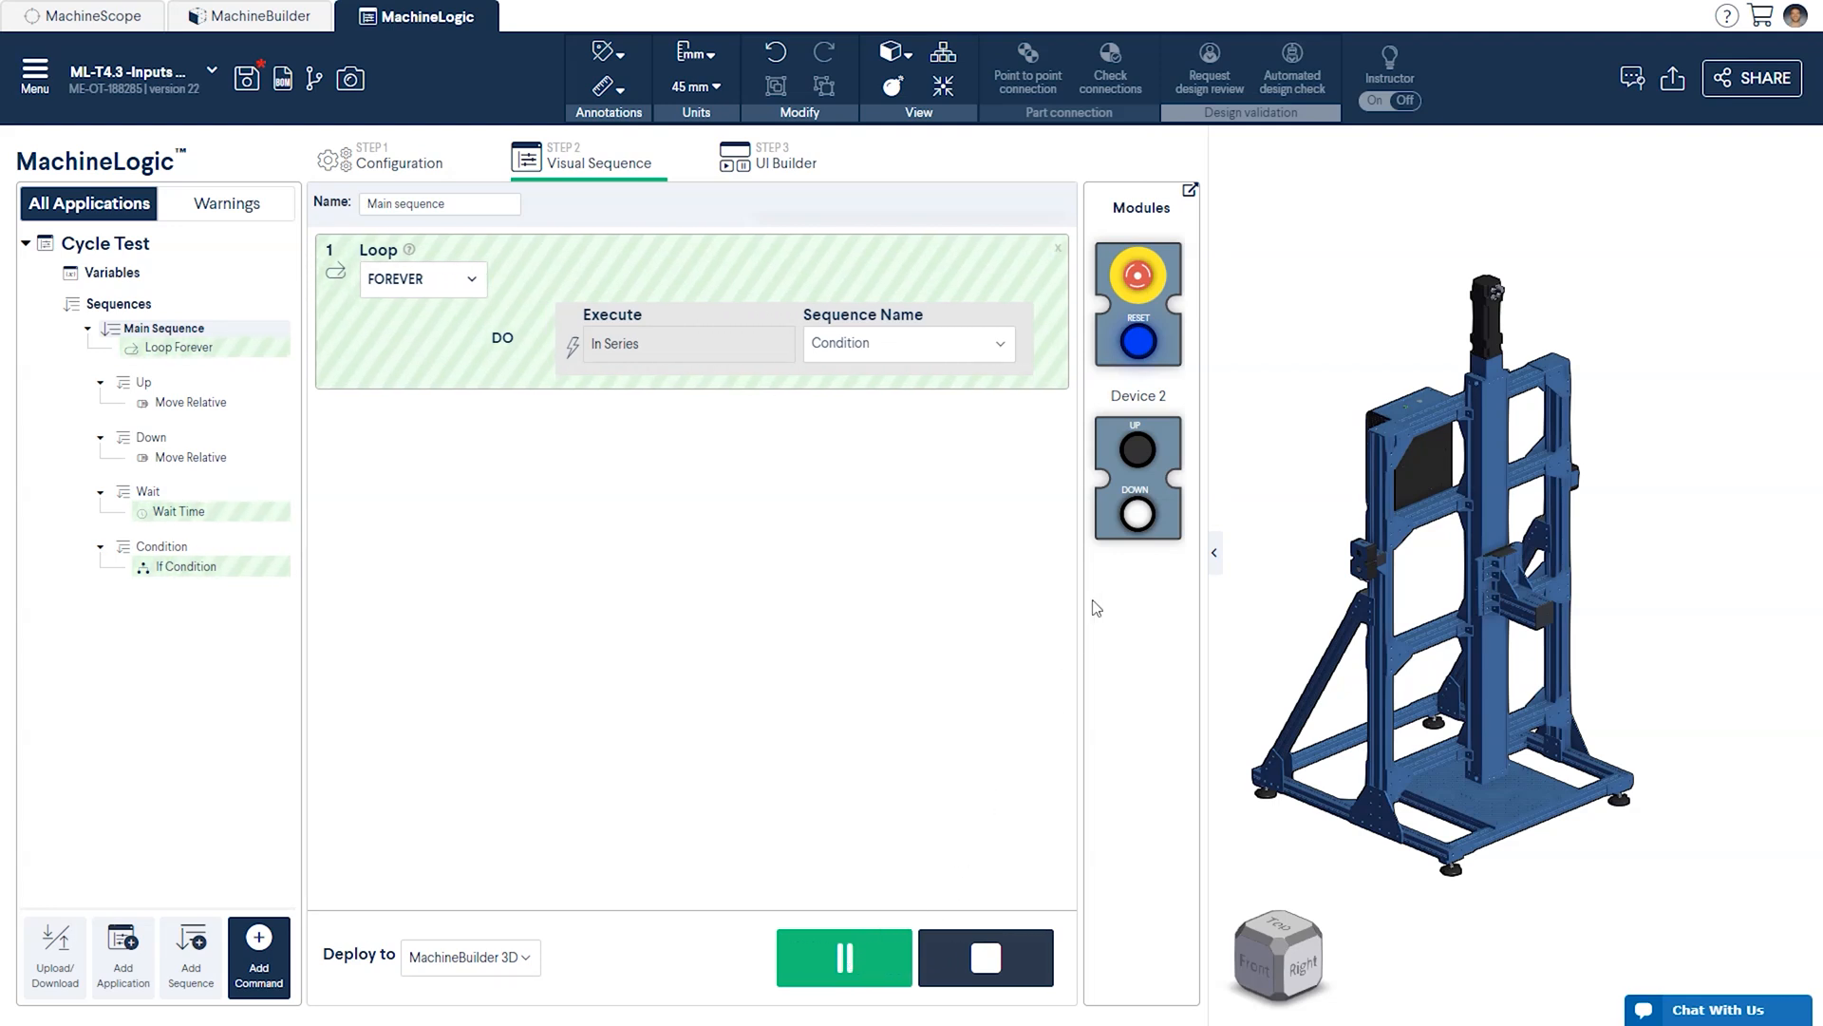
{"action": "left_click", "coordinate": [1138, 450]}
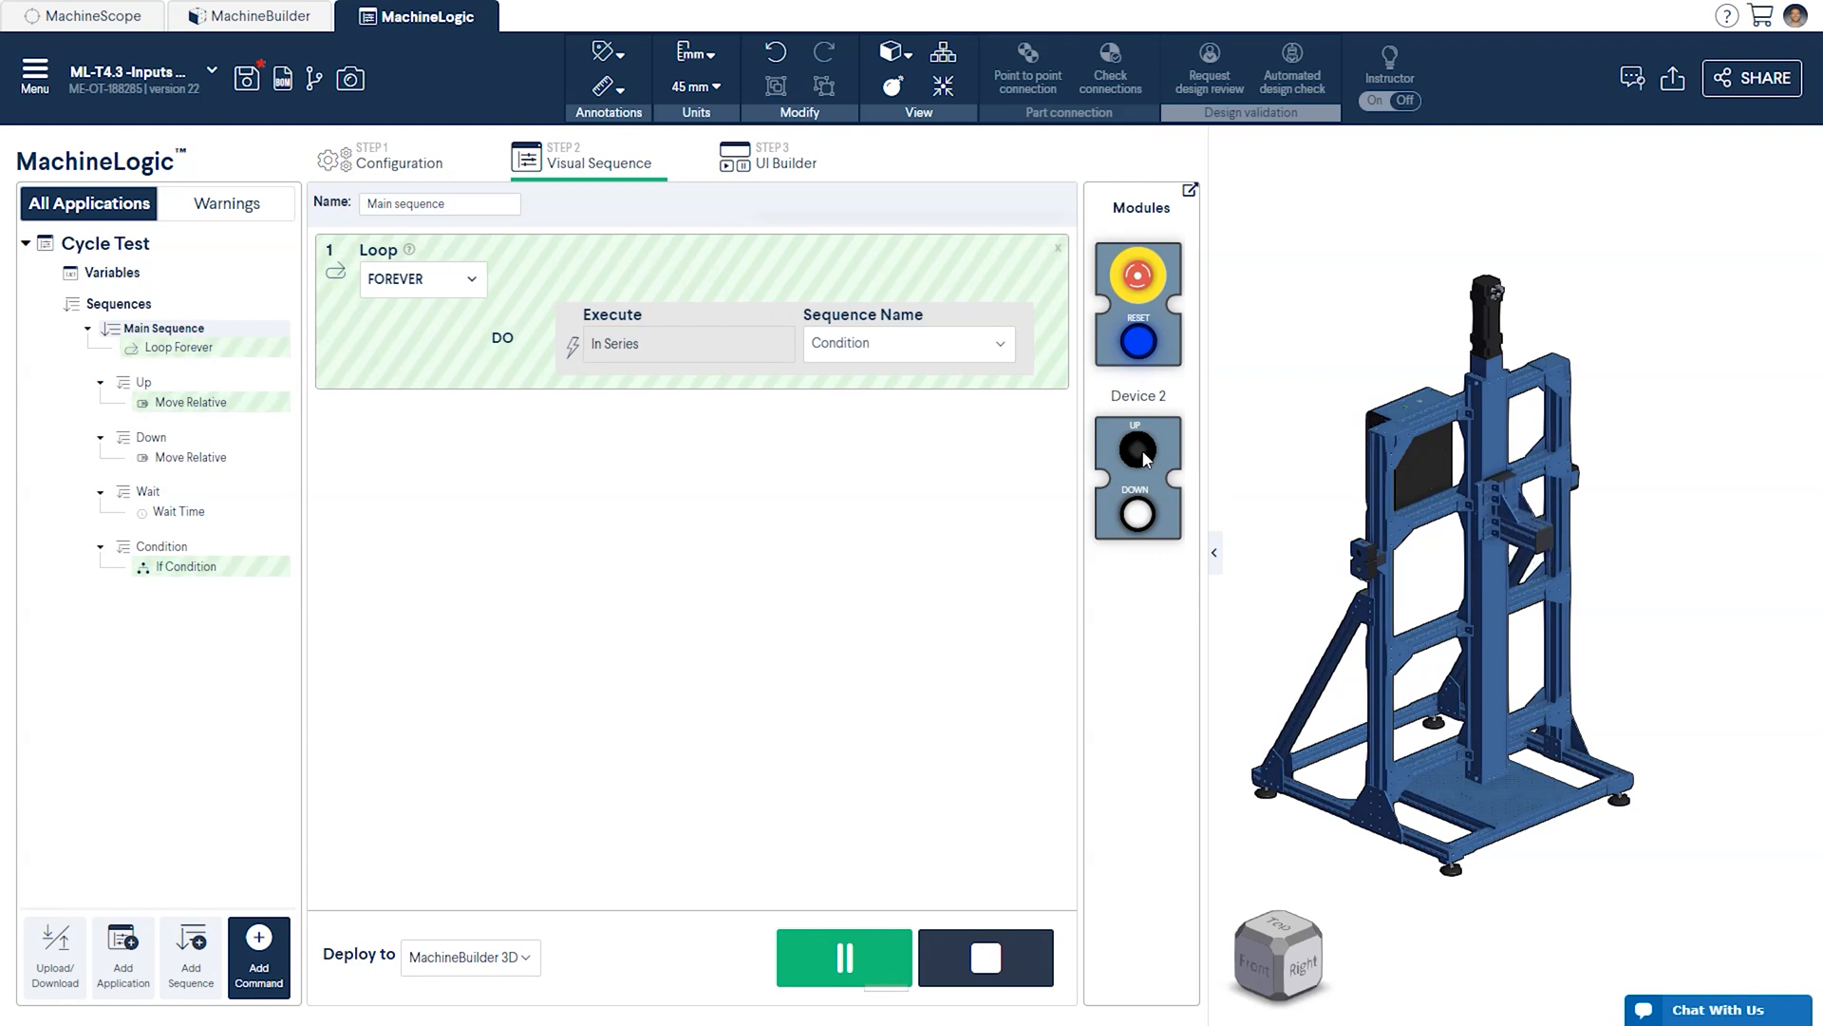
{"action": "left_click", "coordinate": [1138, 516]}
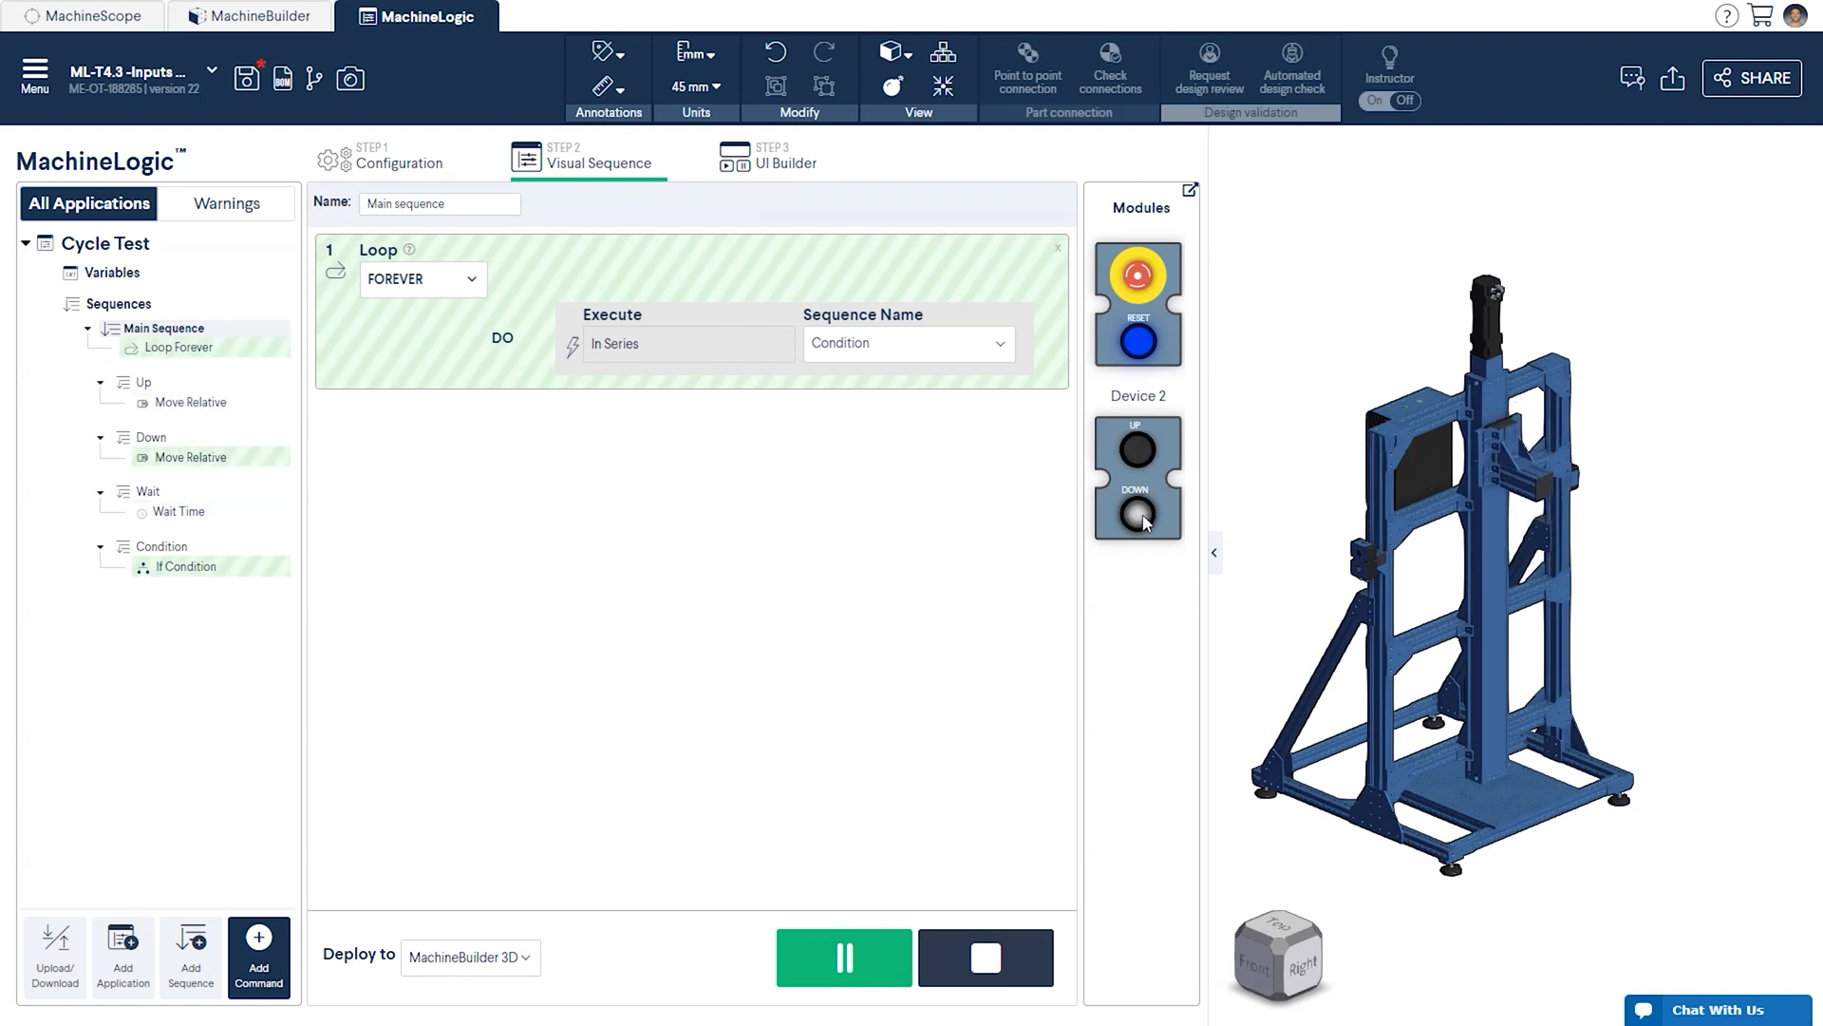